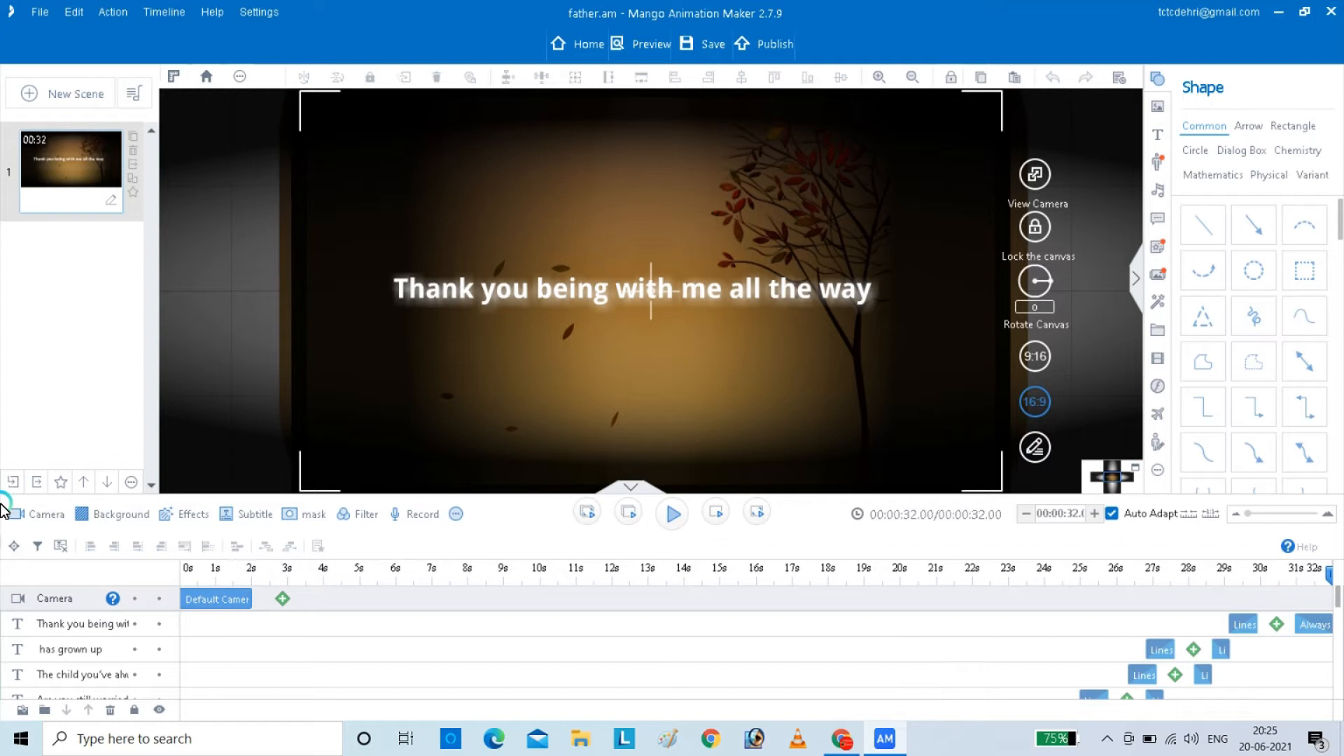
- Add the browsing-way scene from the online animated scenes after the first scene and play it back
{"action": "left_click", "coordinate": [56, 94]}
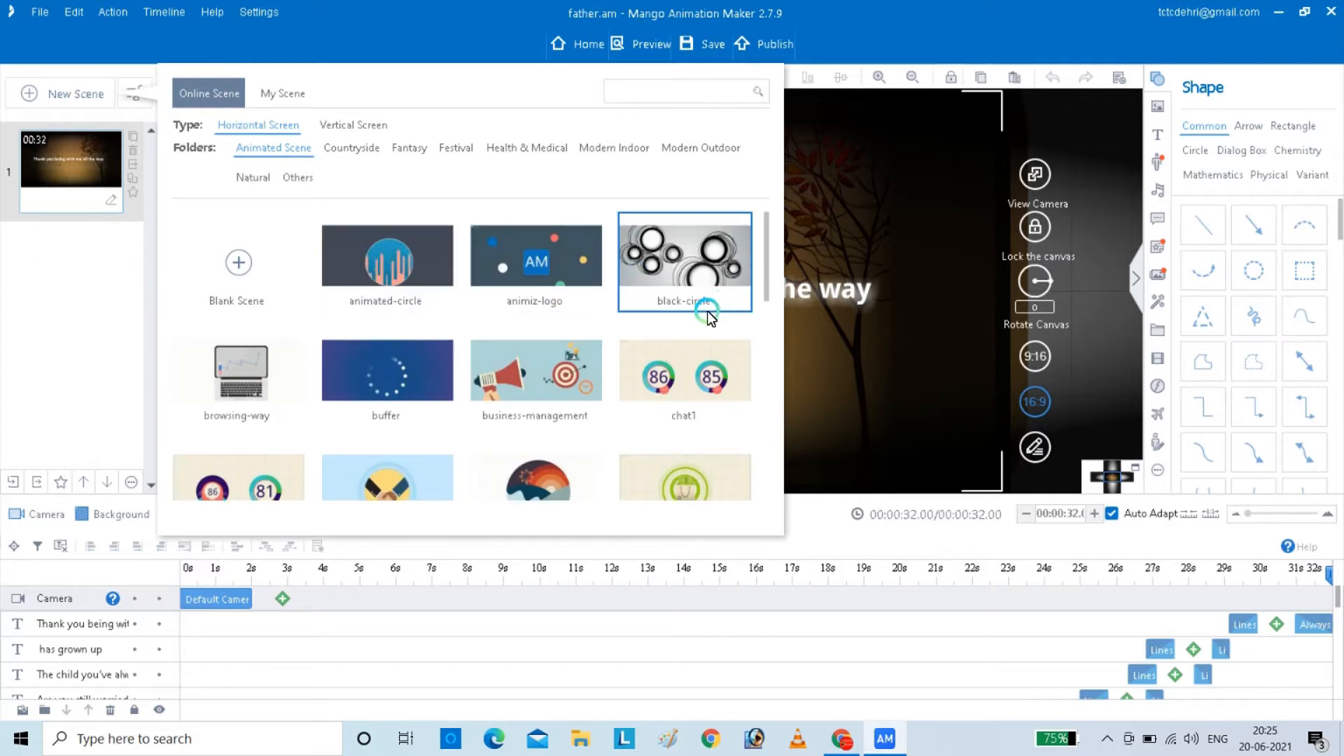
{"action": "scroll", "coordinate": [700, 329], "scroll_direction": "down", "scroll_amount": 1}
{"action": "scroll", "coordinate": [704, 341], "scroll_direction": "down", "scroll_amount": 3}
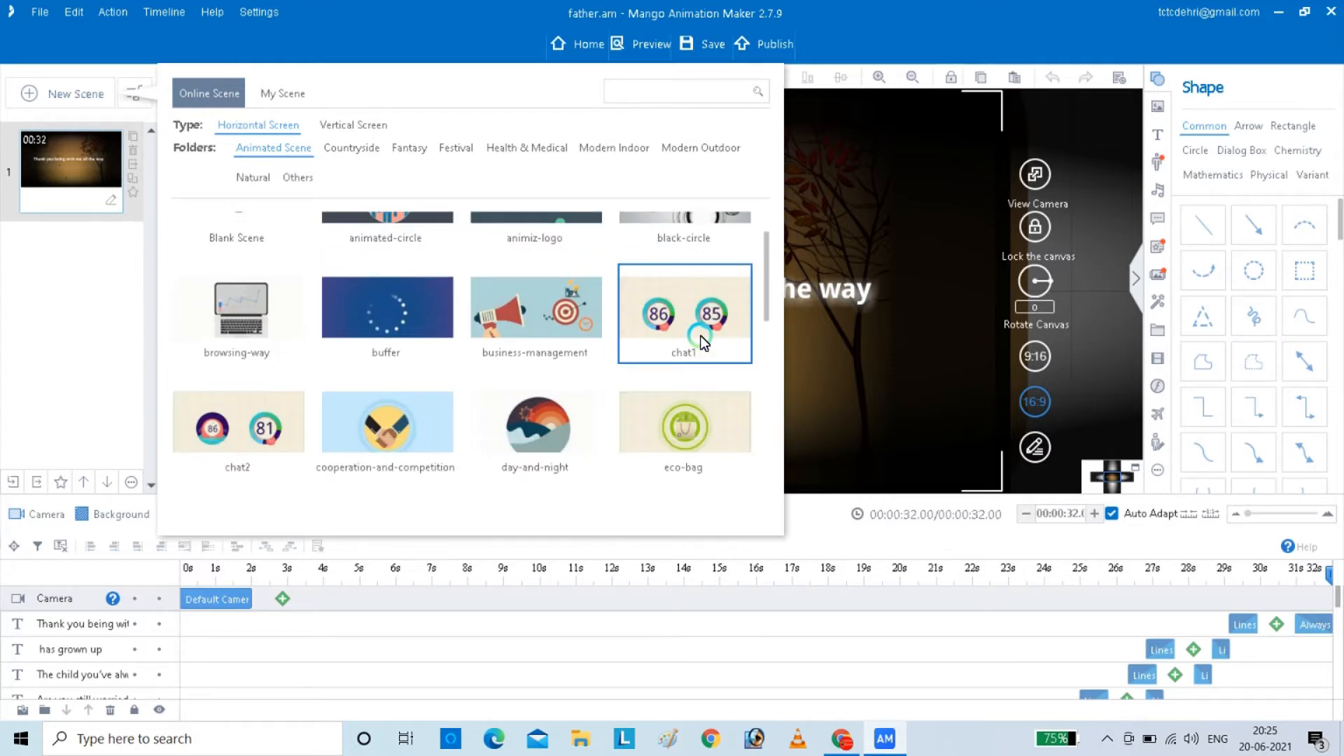
{"action": "scroll", "coordinate": [689, 359], "scroll_direction": "down", "scroll_amount": 6}
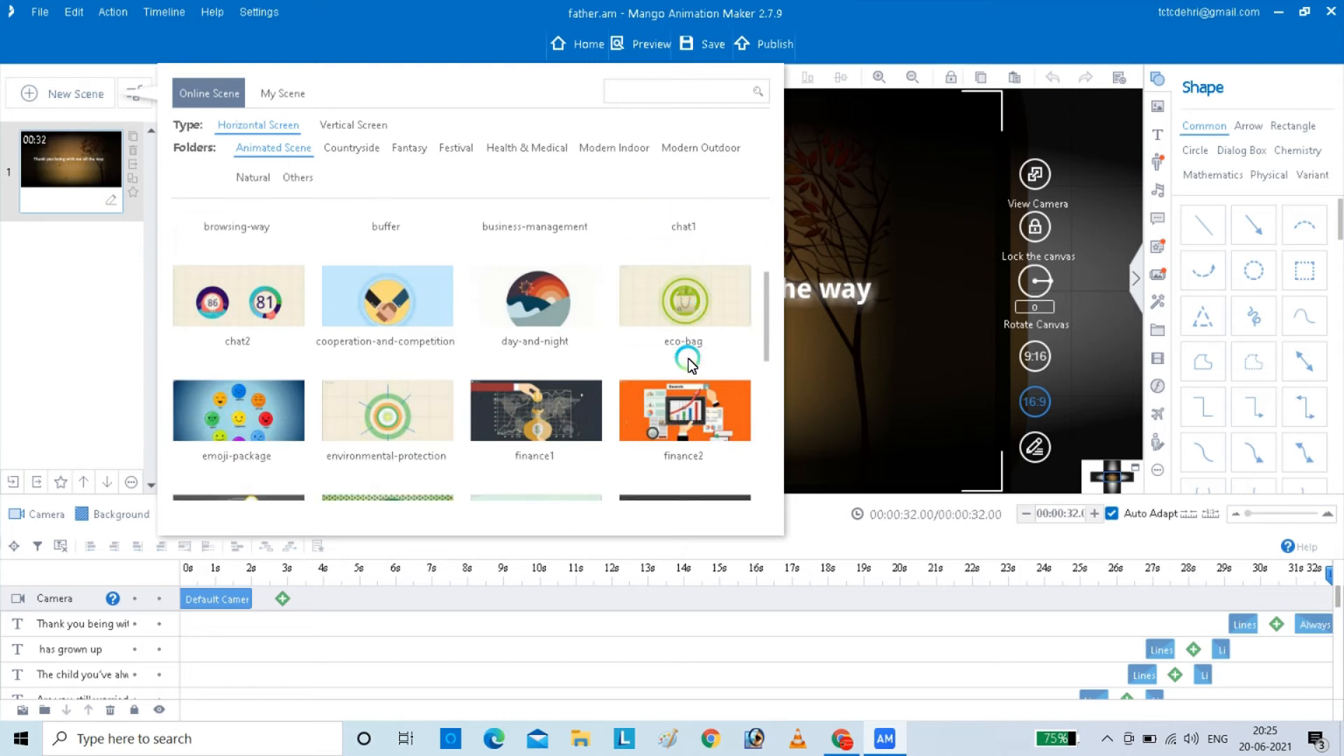
{"action": "scroll", "coordinate": [687, 360], "scroll_direction": "down", "scroll_amount": 1}
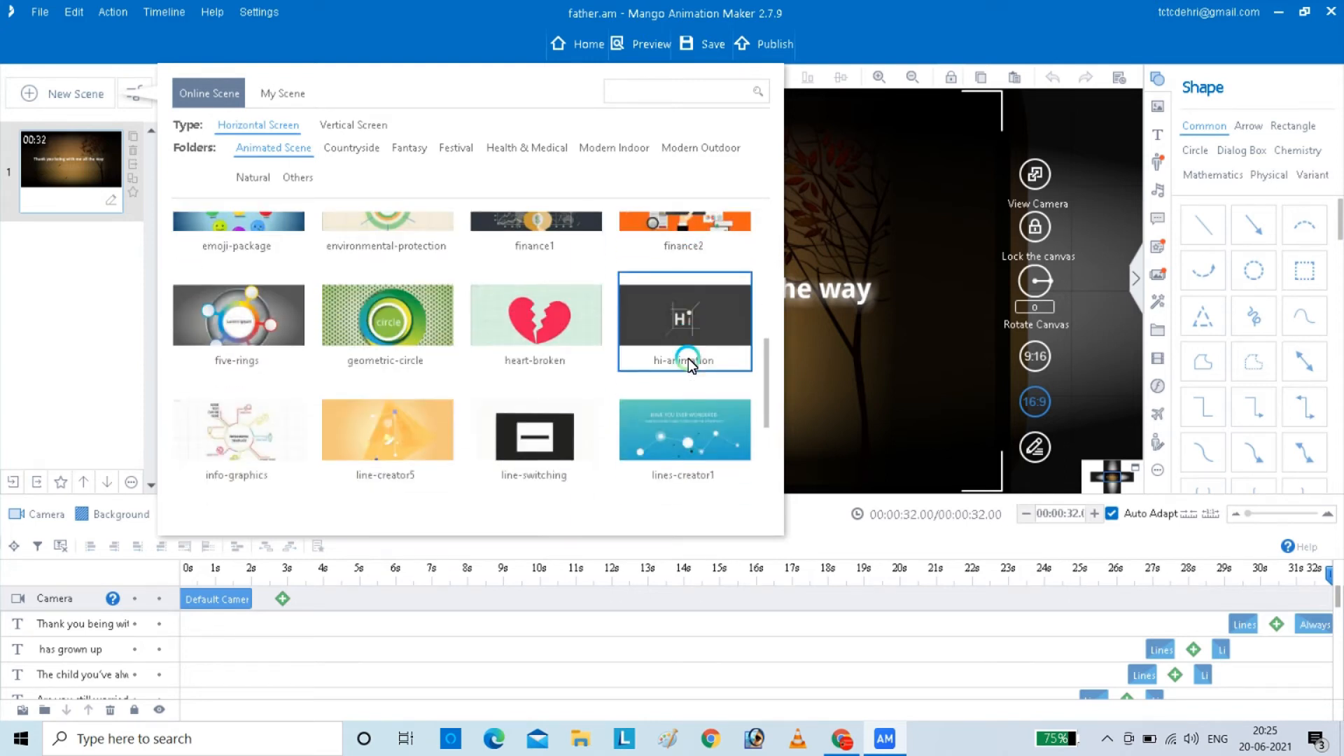
{"action": "scroll", "coordinate": [687, 360], "scroll_direction": "down", "scroll_amount": 3}
{"action": "scroll", "coordinate": [687, 358], "scroll_direction": "down", "scroll_amount": 3}
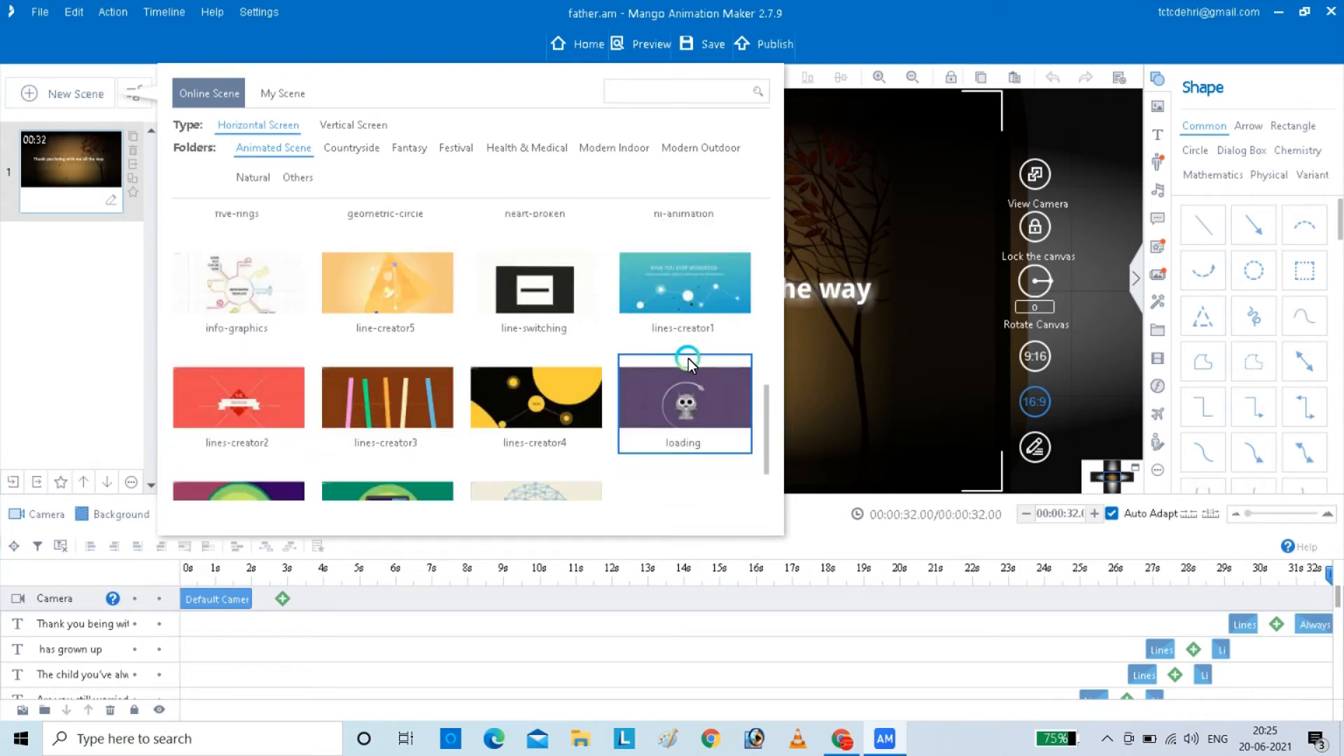
{"action": "scroll", "coordinate": [687, 359], "scroll_direction": "up", "scroll_amount": 6}
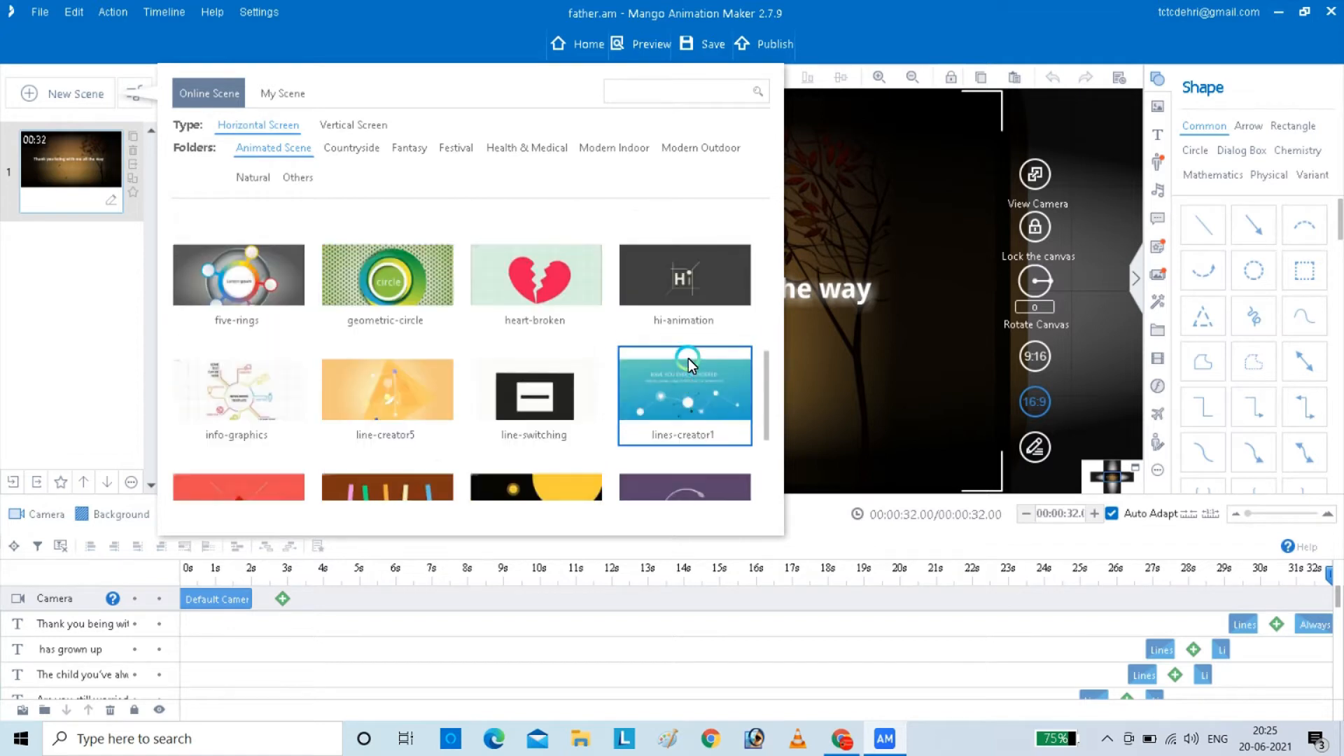
{"action": "scroll", "coordinate": [687, 359], "scroll_direction": "up", "scroll_amount": 4}
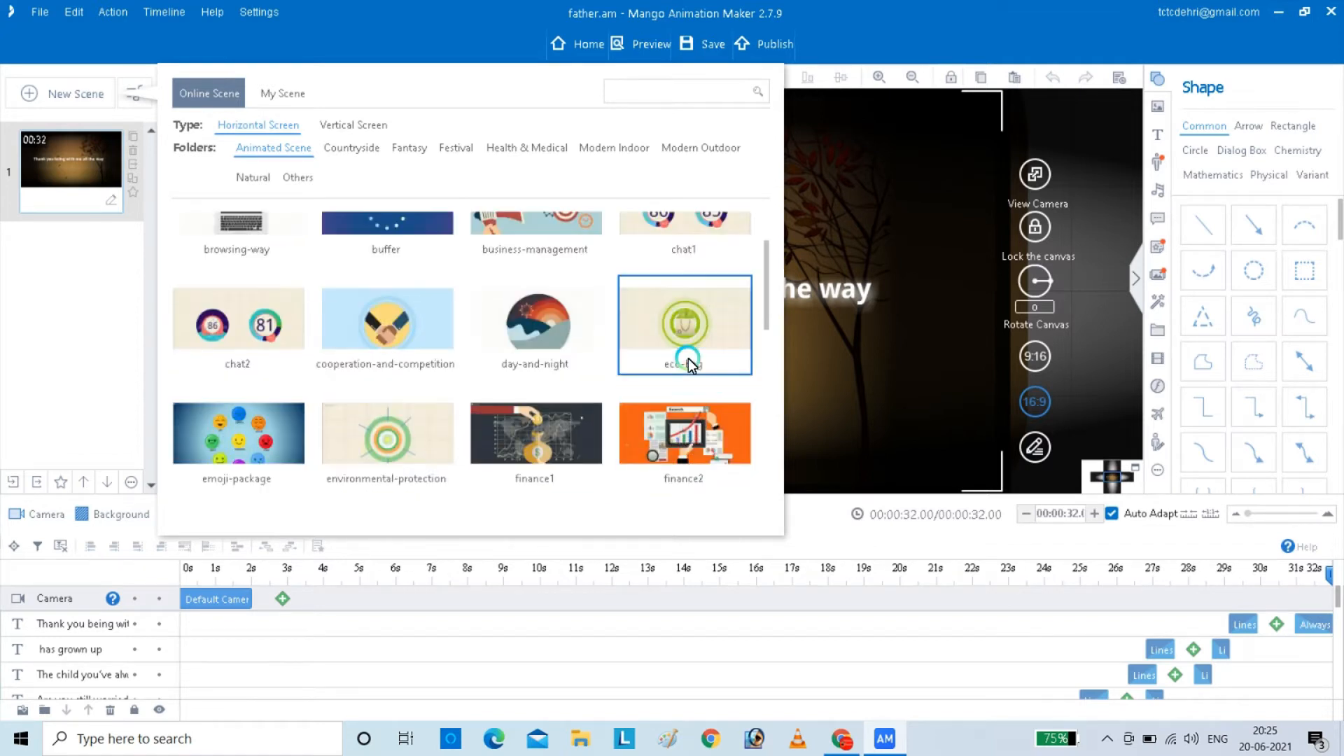
{"action": "scroll", "coordinate": [687, 359], "scroll_direction": "up", "scroll_amount": 1}
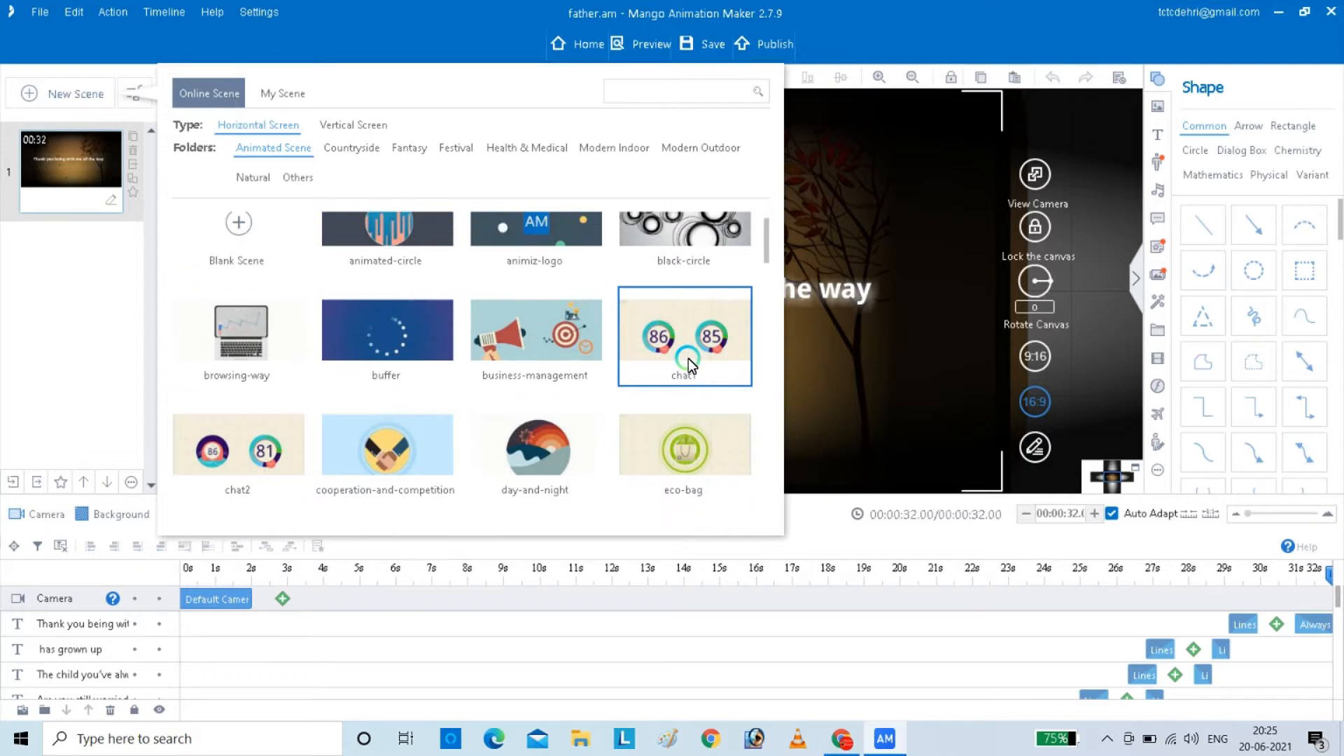
{"action": "scroll", "coordinate": [687, 359], "scroll_direction": "up", "scroll_amount": 1}
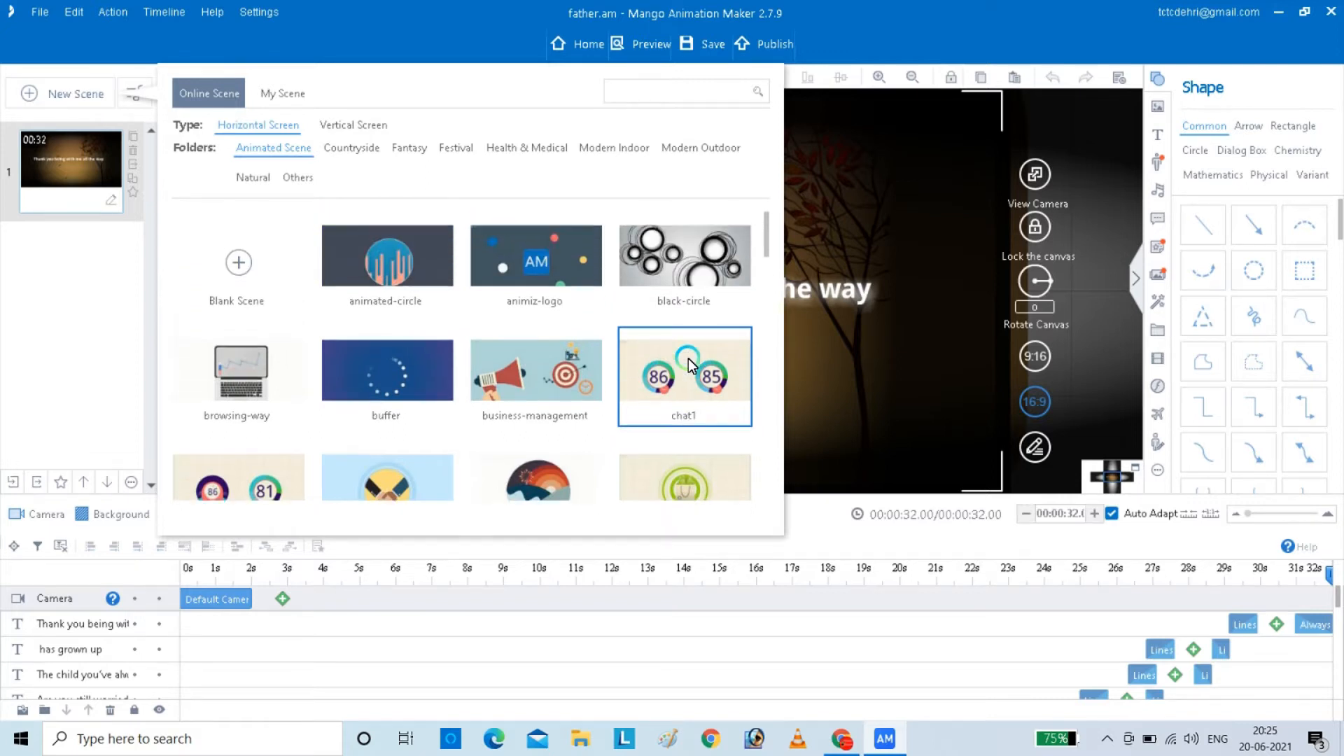
{"action": "left_click", "coordinate": [247, 382]}
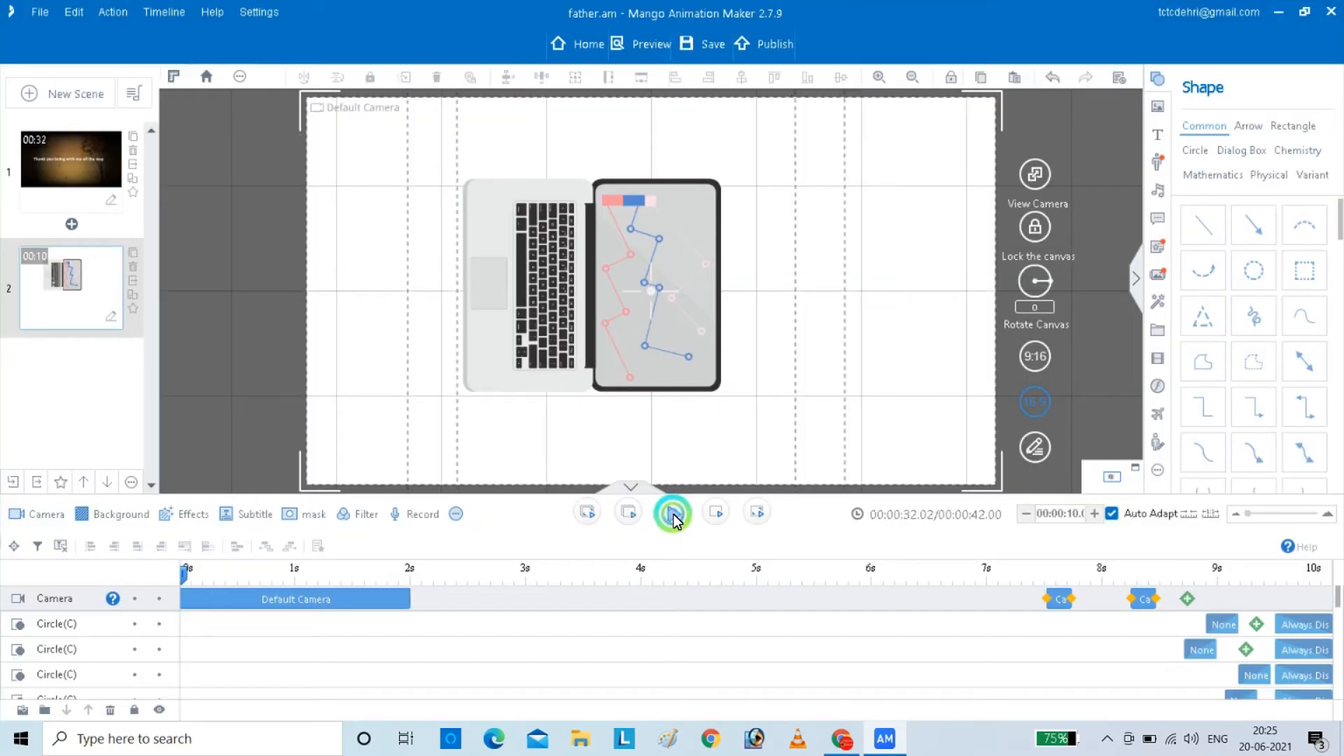
{"action": "left_click", "coordinate": [673, 515]}
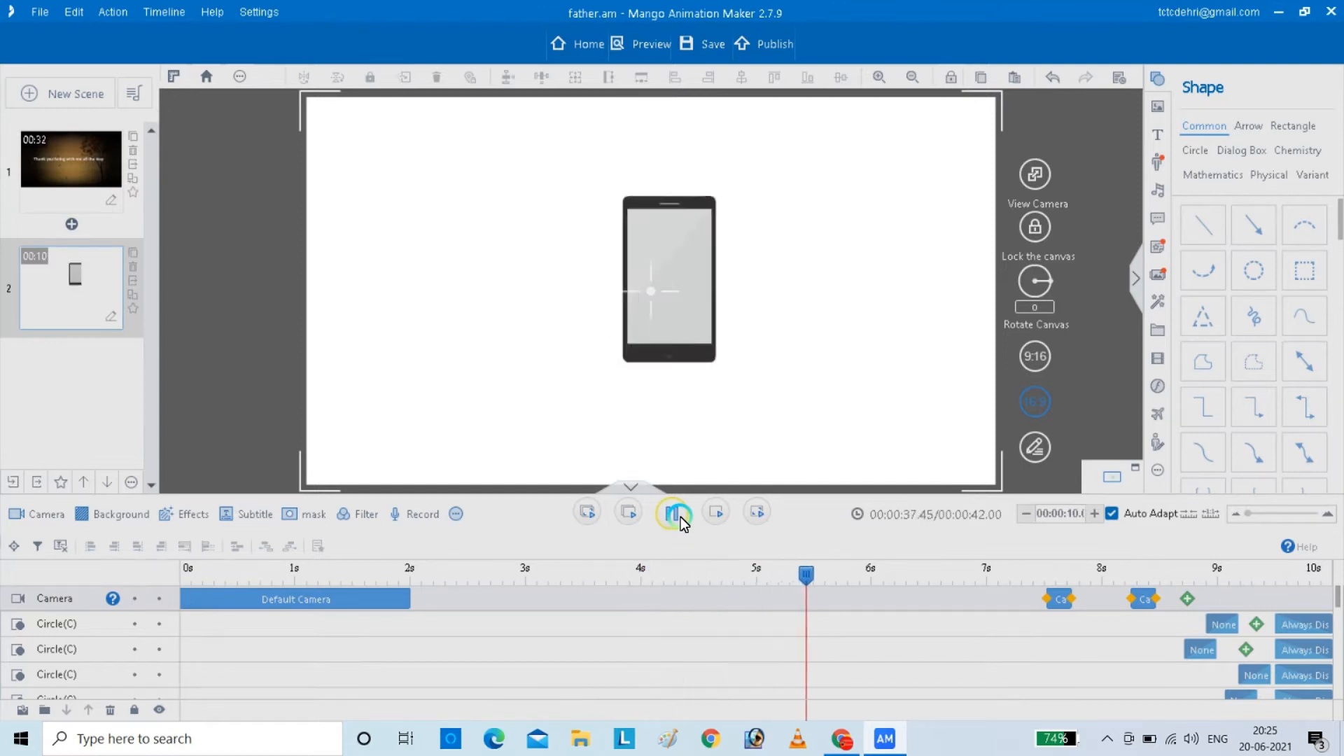
{"action": "left_click", "coordinate": [674, 515]}
- Replace the second scene with the birthday-cake scene from the online Festival folder
{"action": "left_click", "coordinate": [53, 298]}
{"action": "right_click", "coordinate": [76, 299]}
{"action": "left_click", "coordinate": [156, 368]}
{"action": "left_click", "coordinate": [312, 389]}
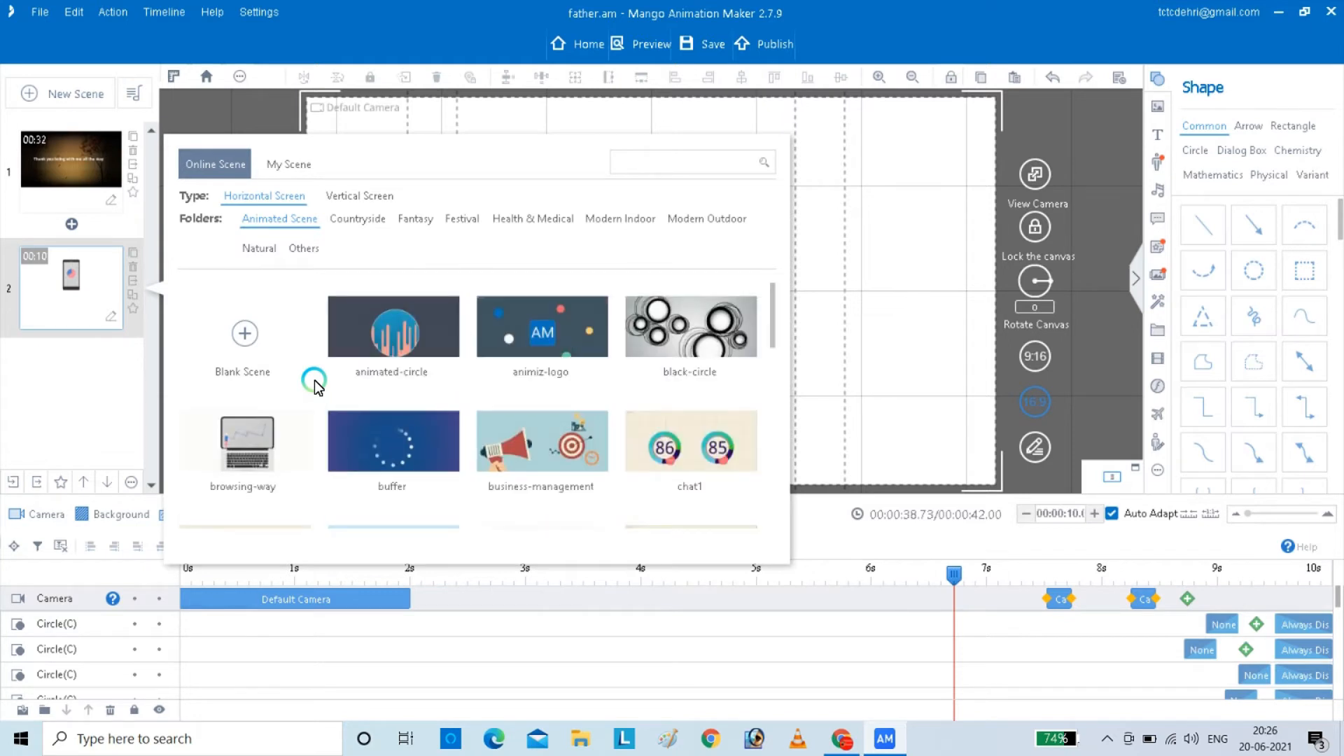
{"action": "left_click", "coordinate": [263, 250]}
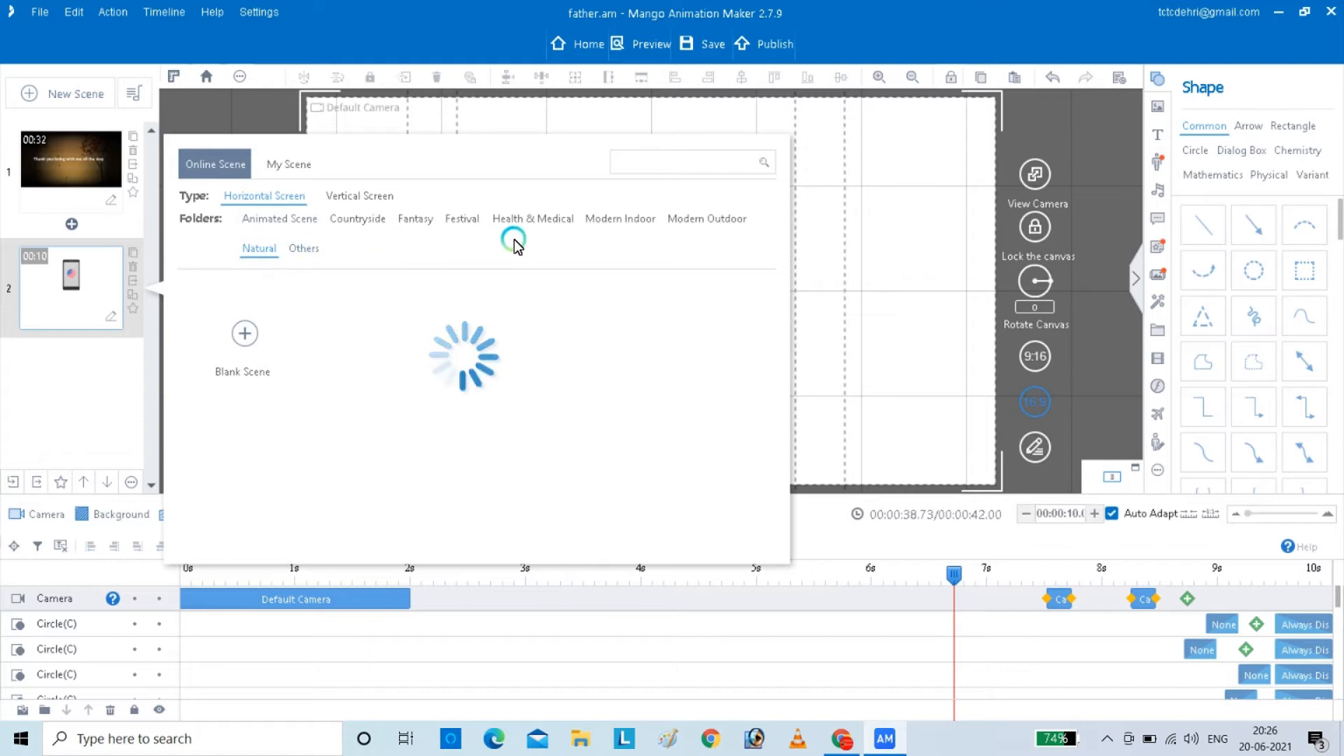
{"action": "left_click", "coordinate": [468, 220]}
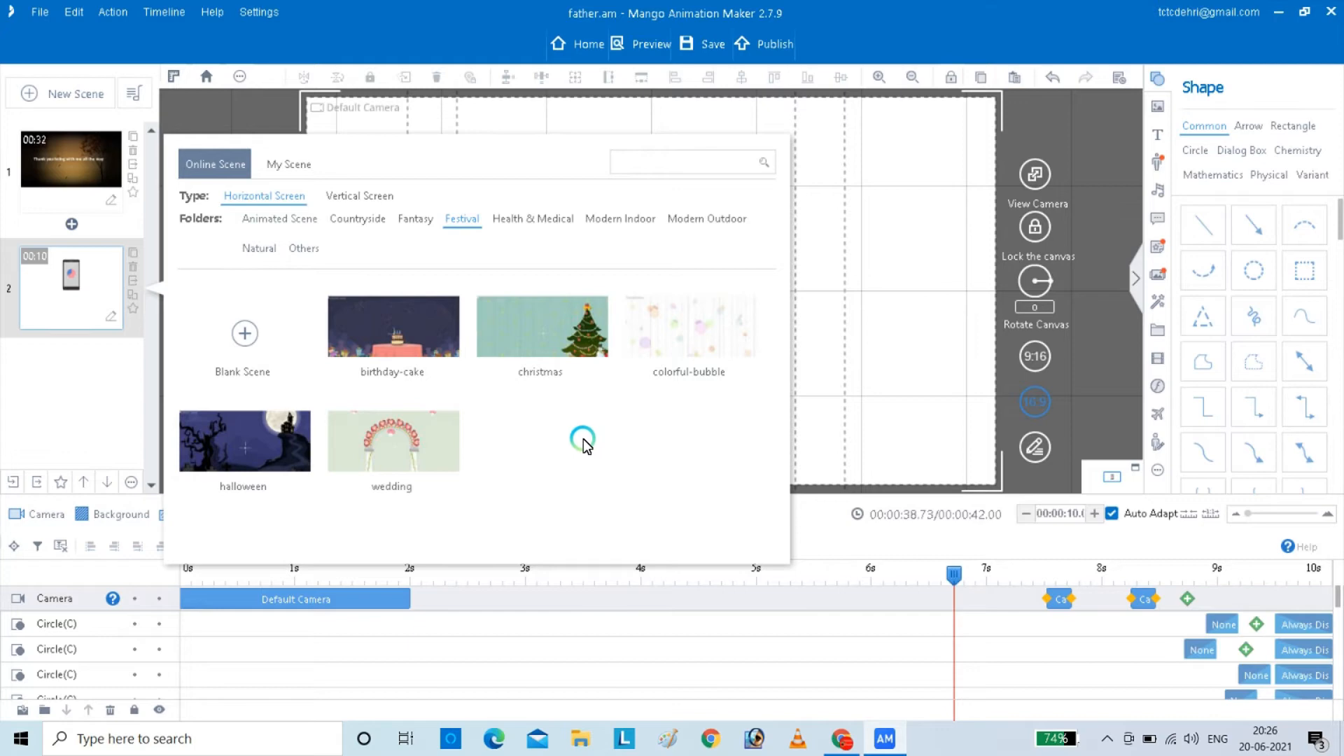
{"action": "left_click", "coordinate": [422, 327]}
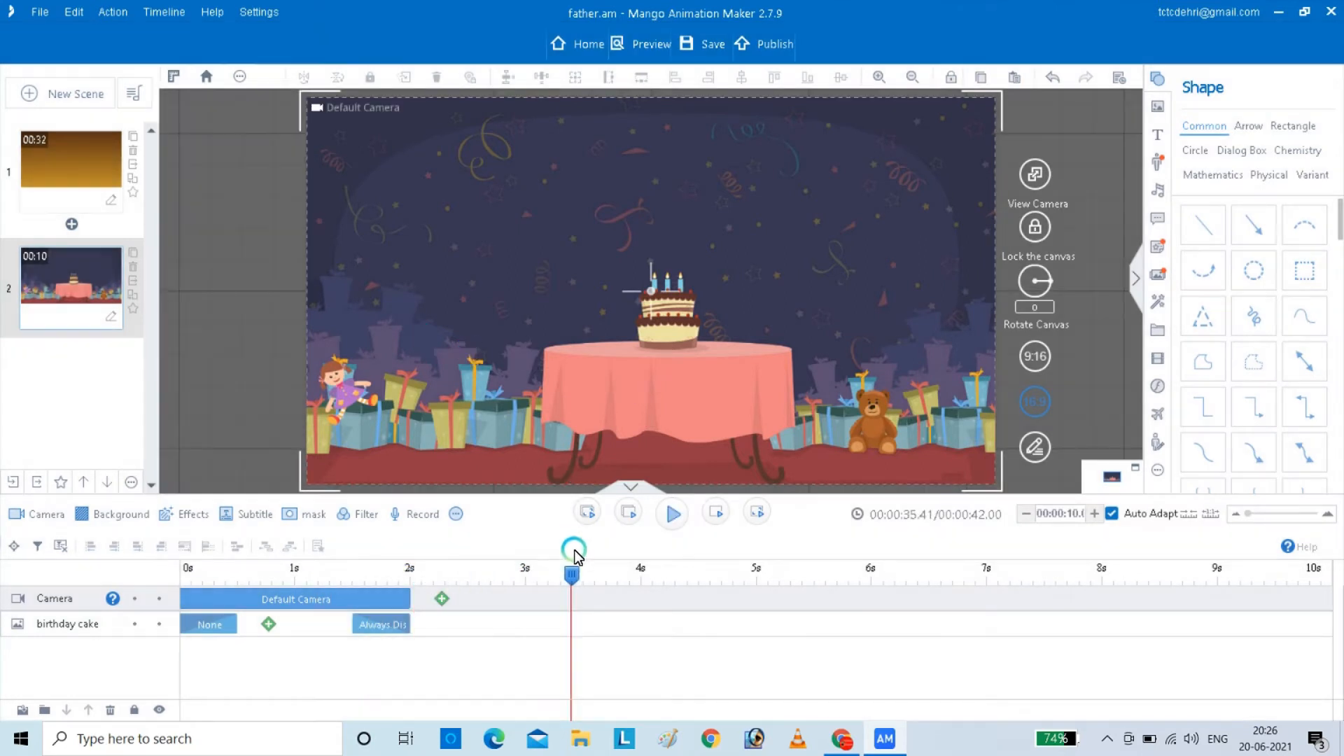
- Return the playhead to the start of the birthday-cake scene and add a sample text to the canvas above the cake
{"action": "left_click_drag", "start_coordinate": [571, 575], "coordinate": [104, 611]}
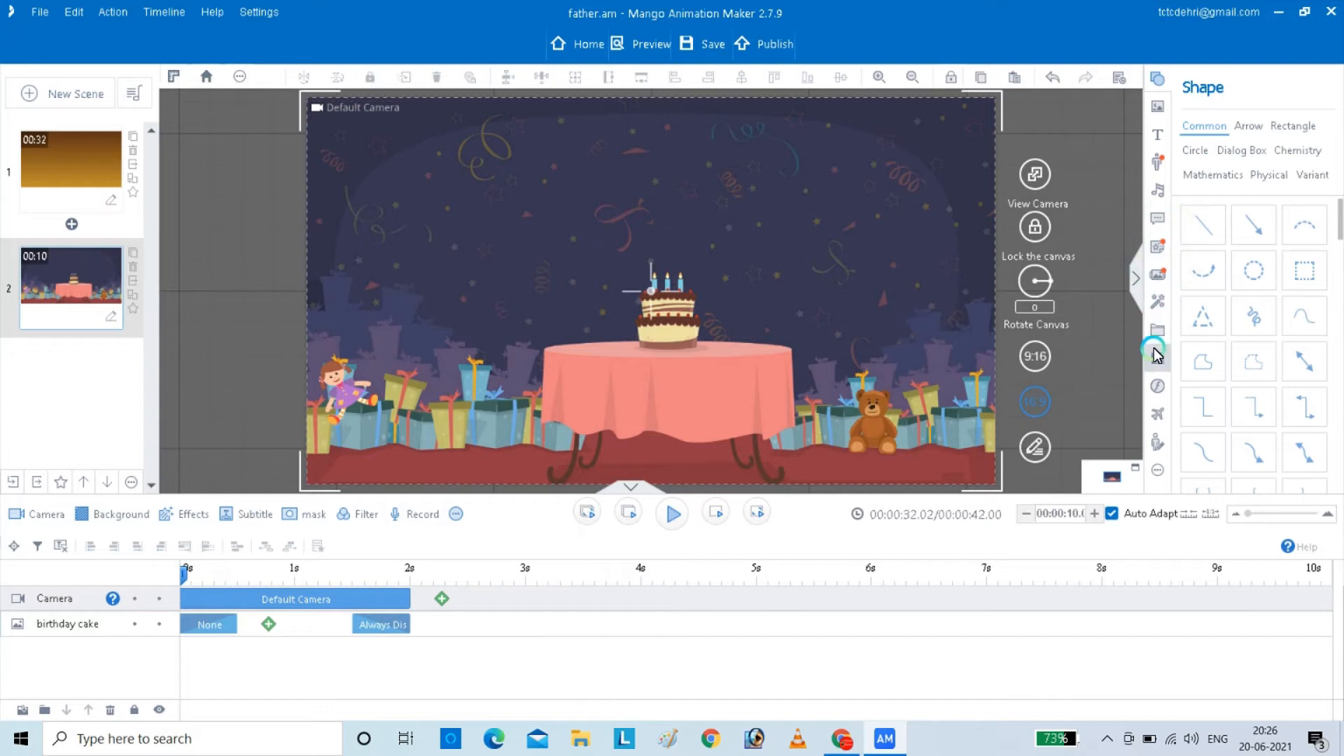
{"action": "left_click", "coordinate": [1158, 136]}
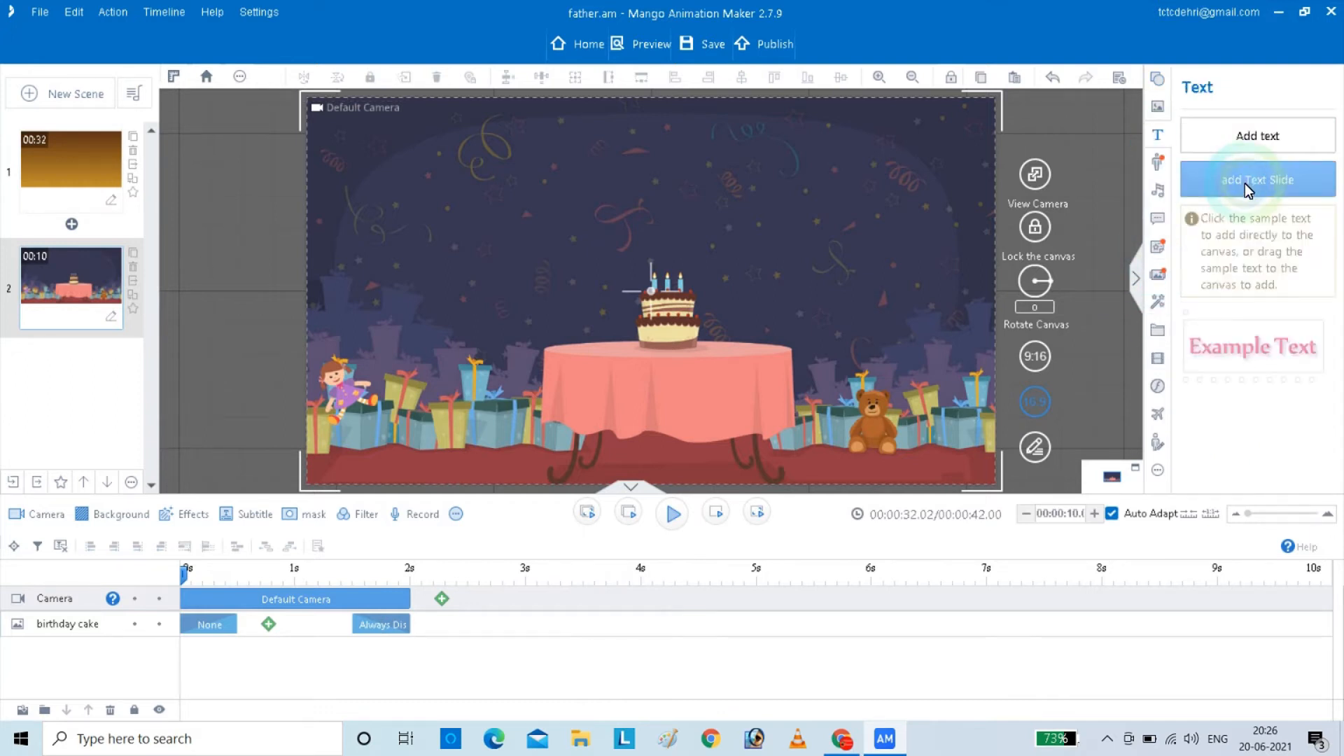
{"action": "left_click_drag", "start_coordinate": [1329, 364], "coordinate": [530, 168]}
{"action": "left_click", "coordinate": [1280, 458]}
- Replace the sample text with Happy Father's Day and "Dedicated to all Father in this world & Beyond", then widen the text box to about 1237
{"action": "left_click_drag", "start_coordinate": [591, 206], "coordinate": [292, 185]}
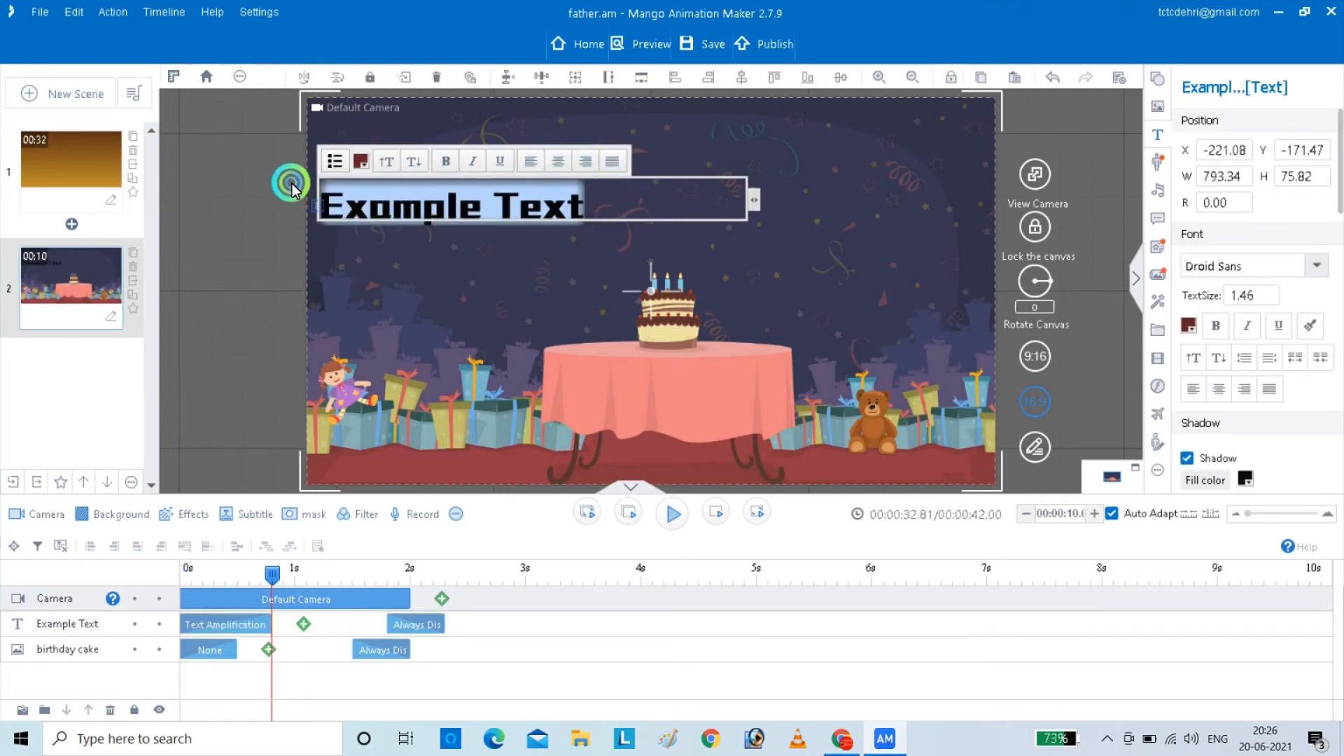
{"action": "type", "text": "Happy Fo"}
{"action": "type", "text": "ther's Day"}
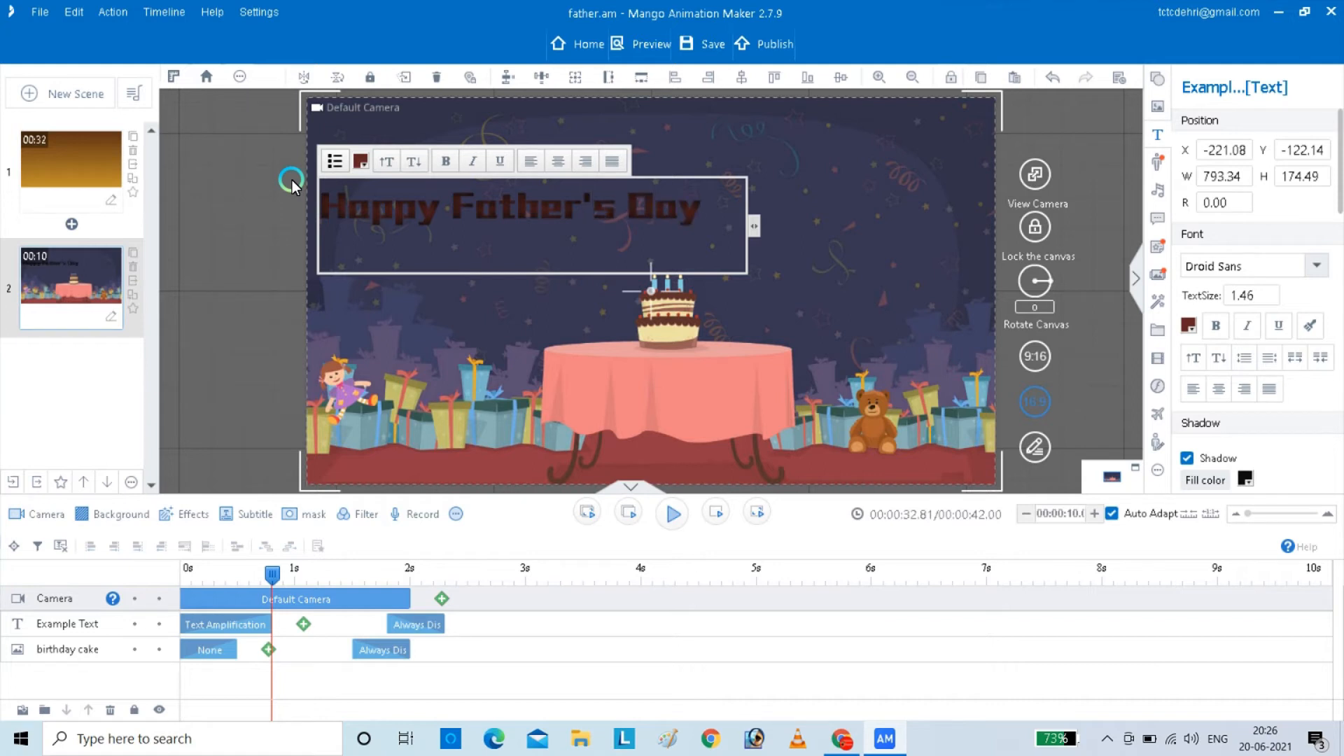
{"action": "key", "text": "Return"}
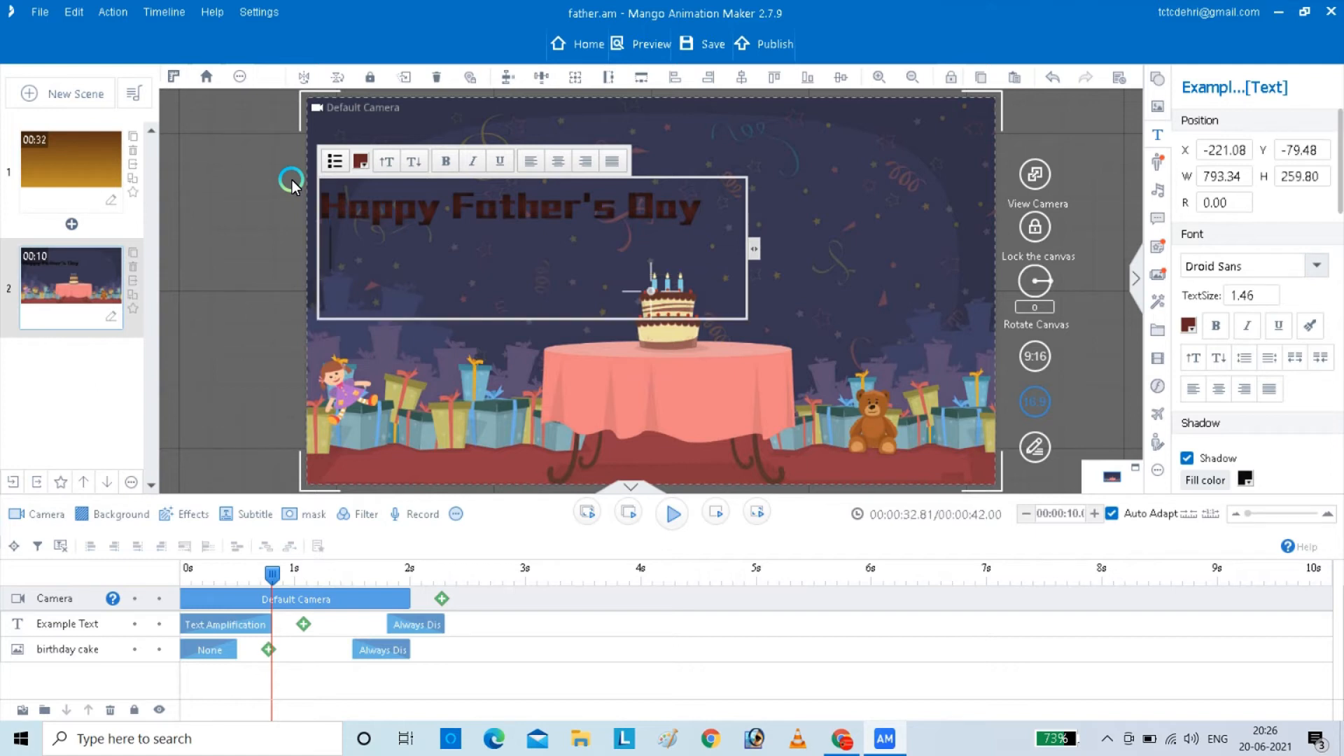
{"action": "type", "text": "\"Dedicated to a"}
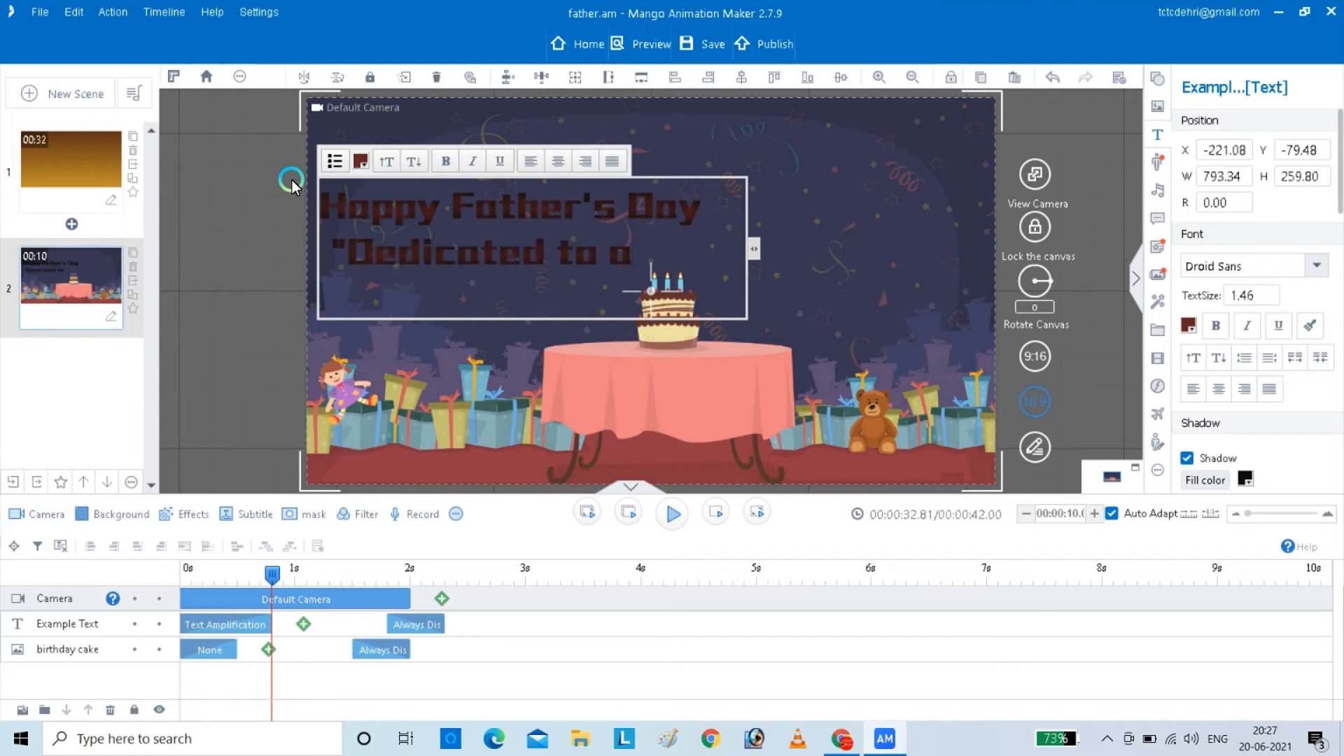
{"action": "type", "text": "ll Fathers"}
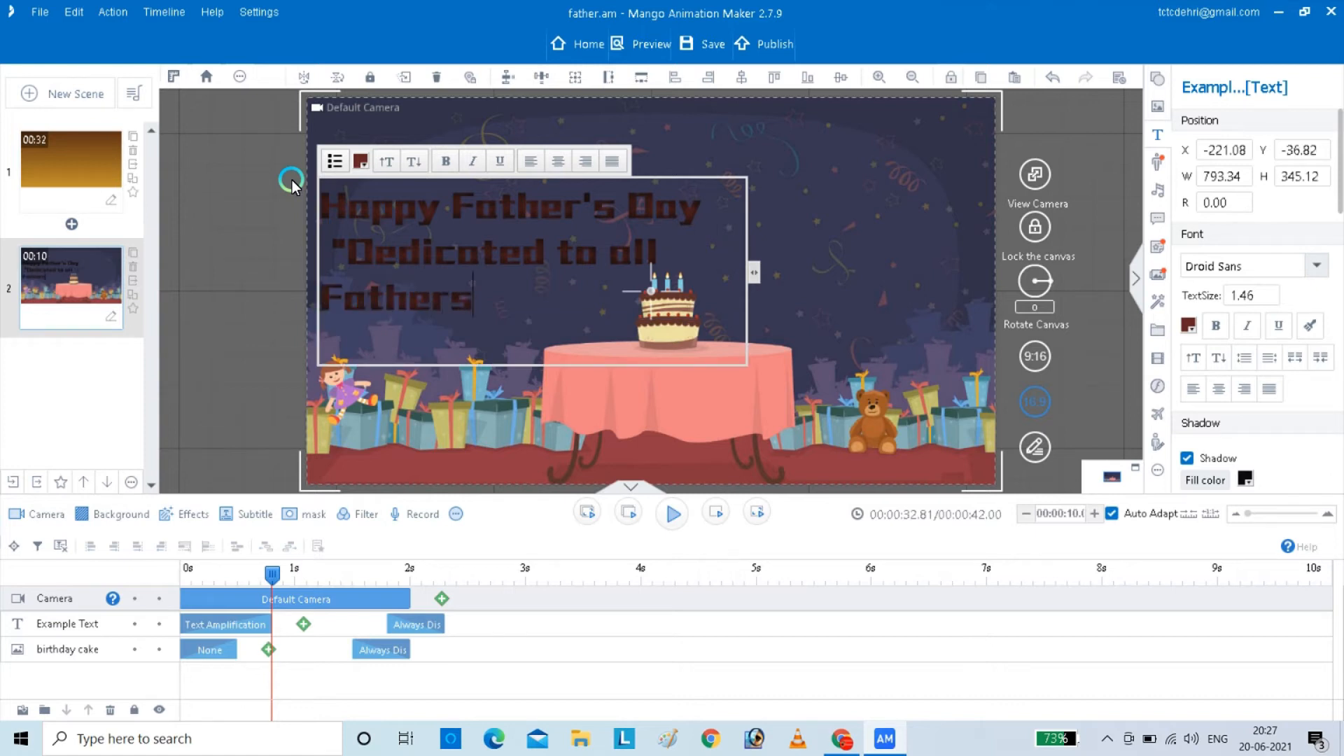
{"action": "key", "text": "BackSpace"}
{"action": "type", "text": "in thi"}
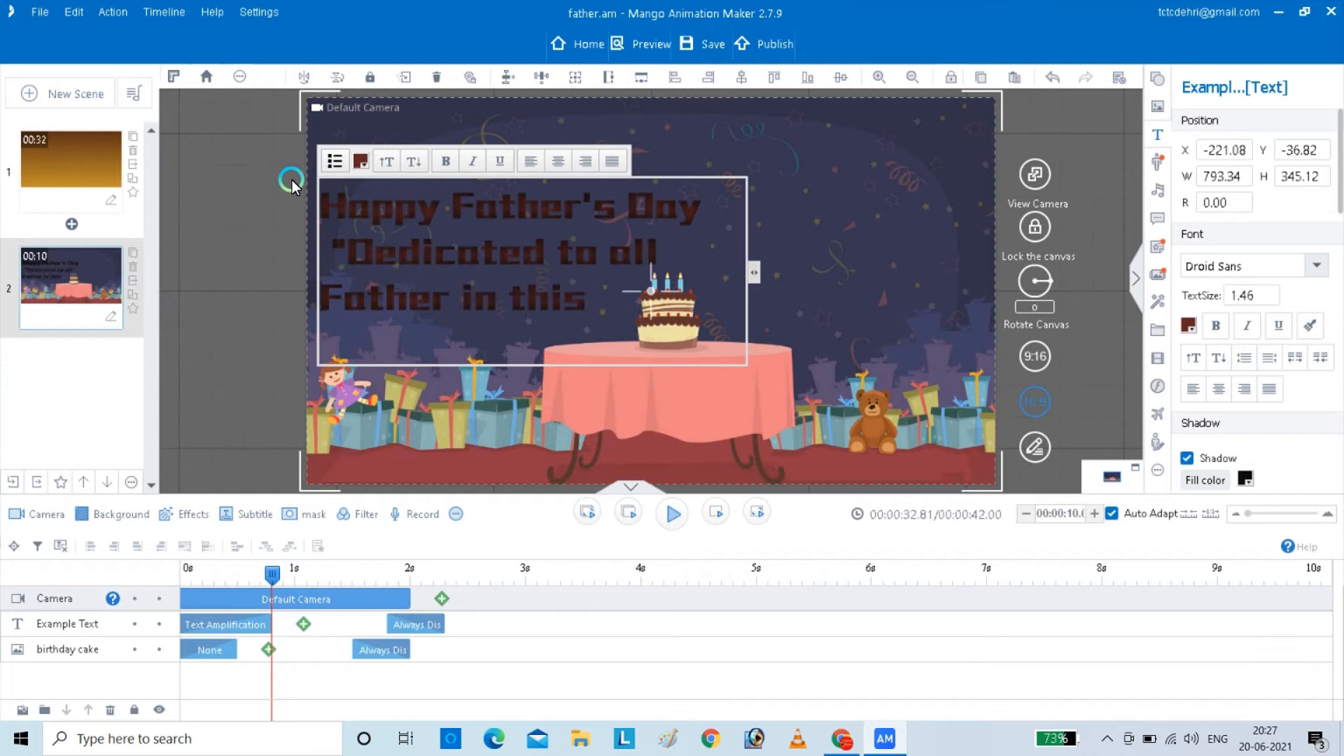
{"action": "type", "text": "s world"}
{"action": "key", "text": "Return"}
{"action": "type", "text": "& Beyond\""}
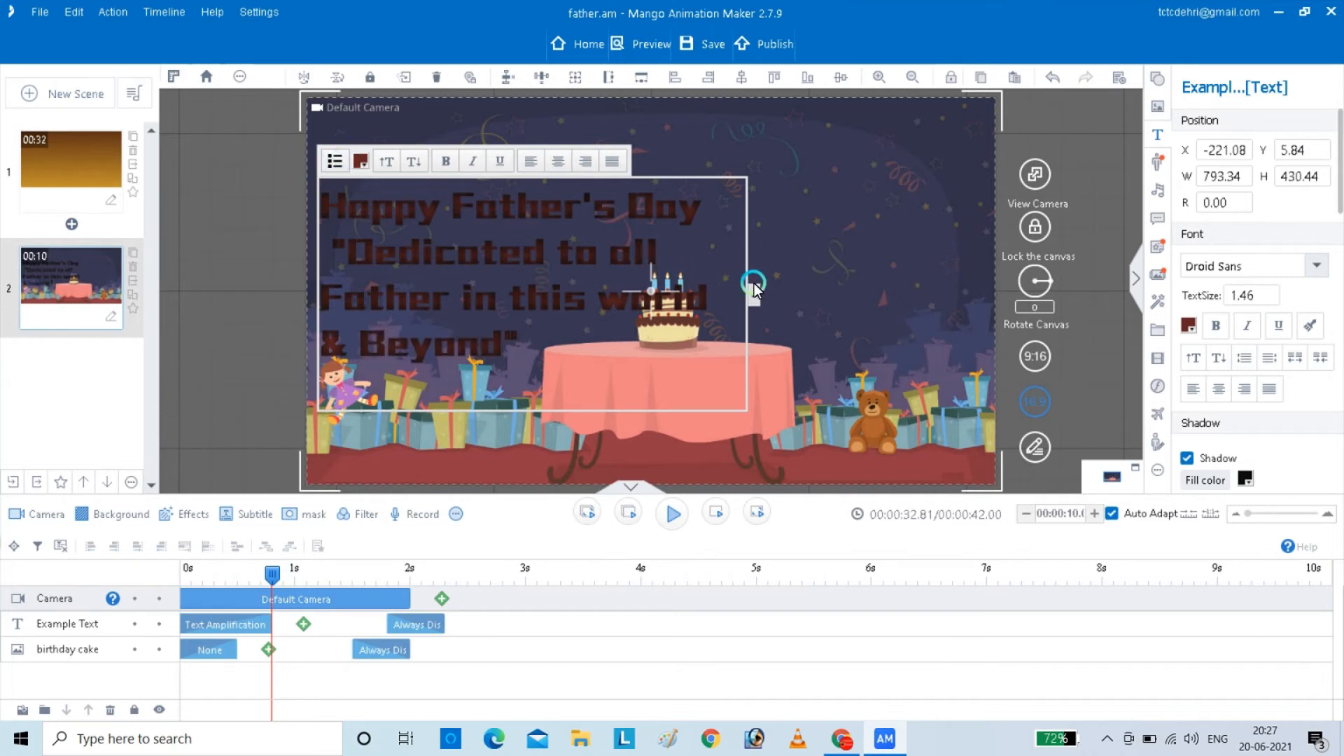
{"action": "left_click_drag", "start_coordinate": [751, 293], "coordinate": [990, 293]}
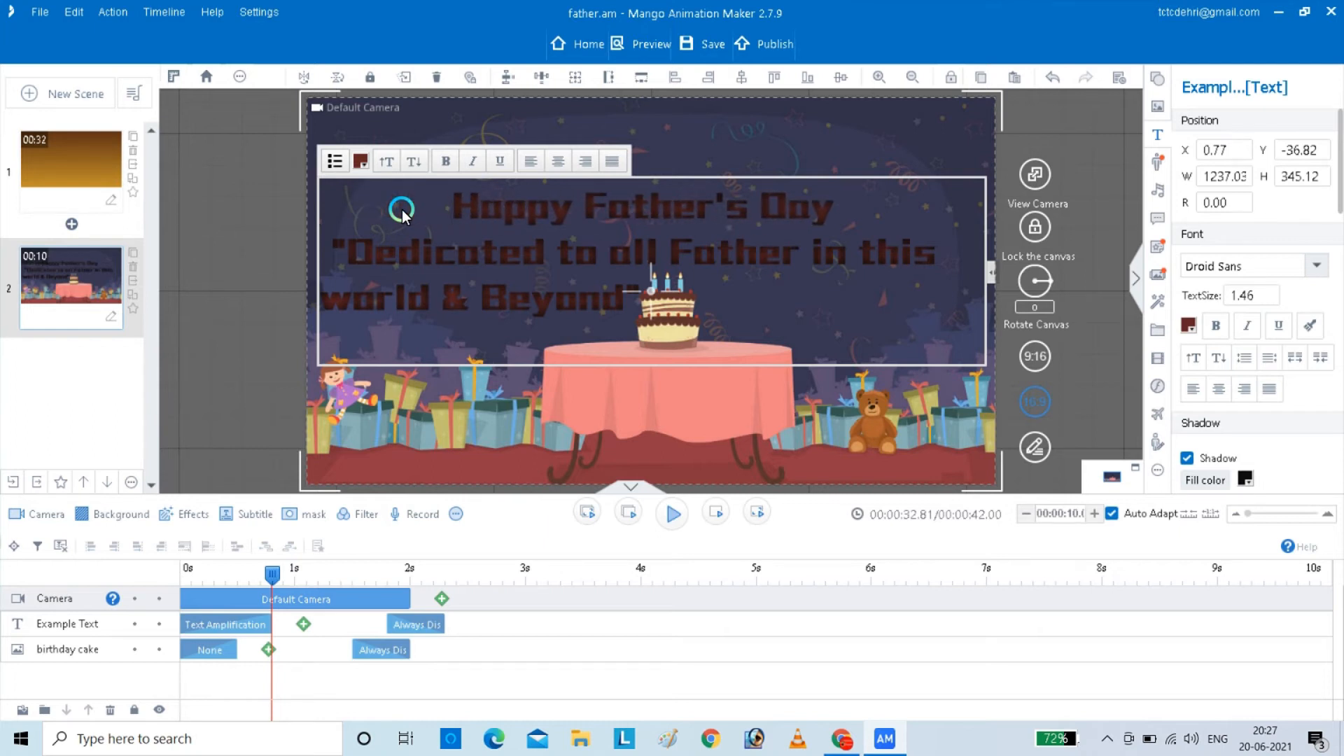
- Colour the Happy Father's Day heading dark red, #C00000
{"action": "left_click_drag", "start_coordinate": [842, 215], "coordinate": [383, 194]}
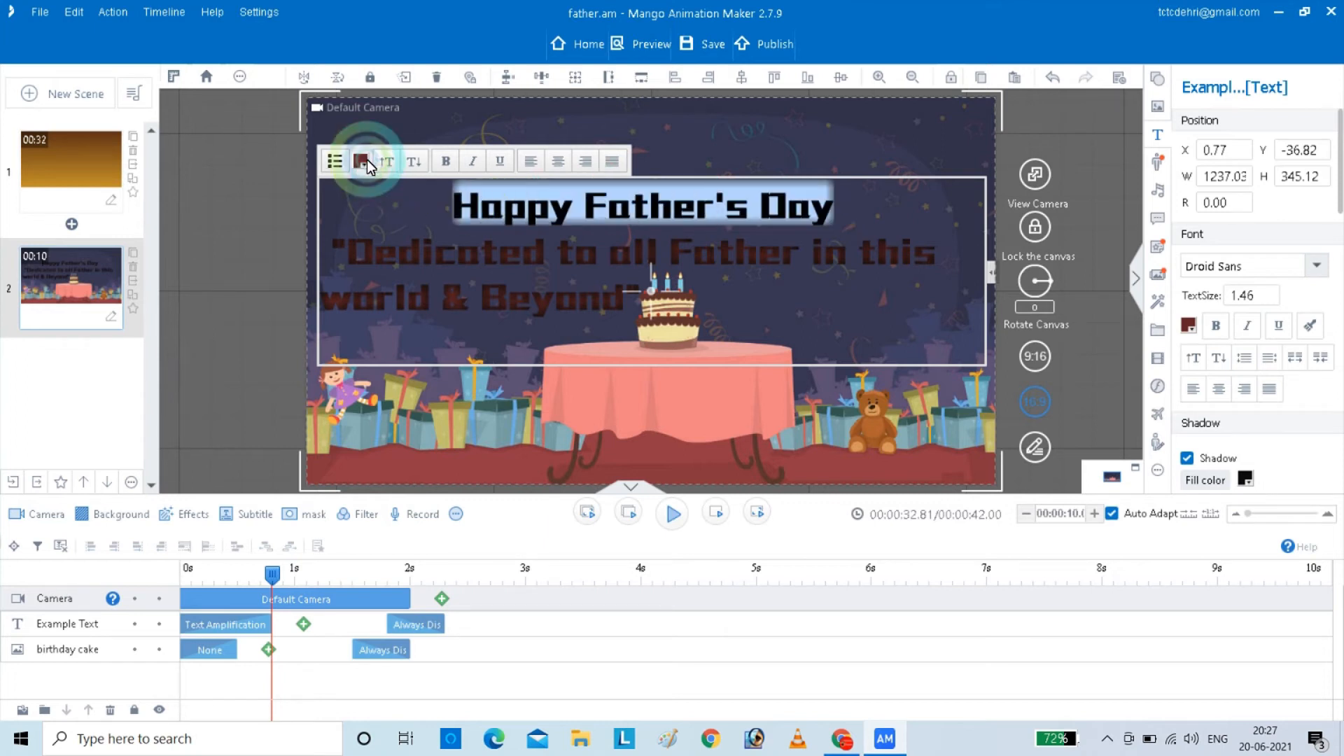
{"action": "left_click", "coordinate": [362, 161]}
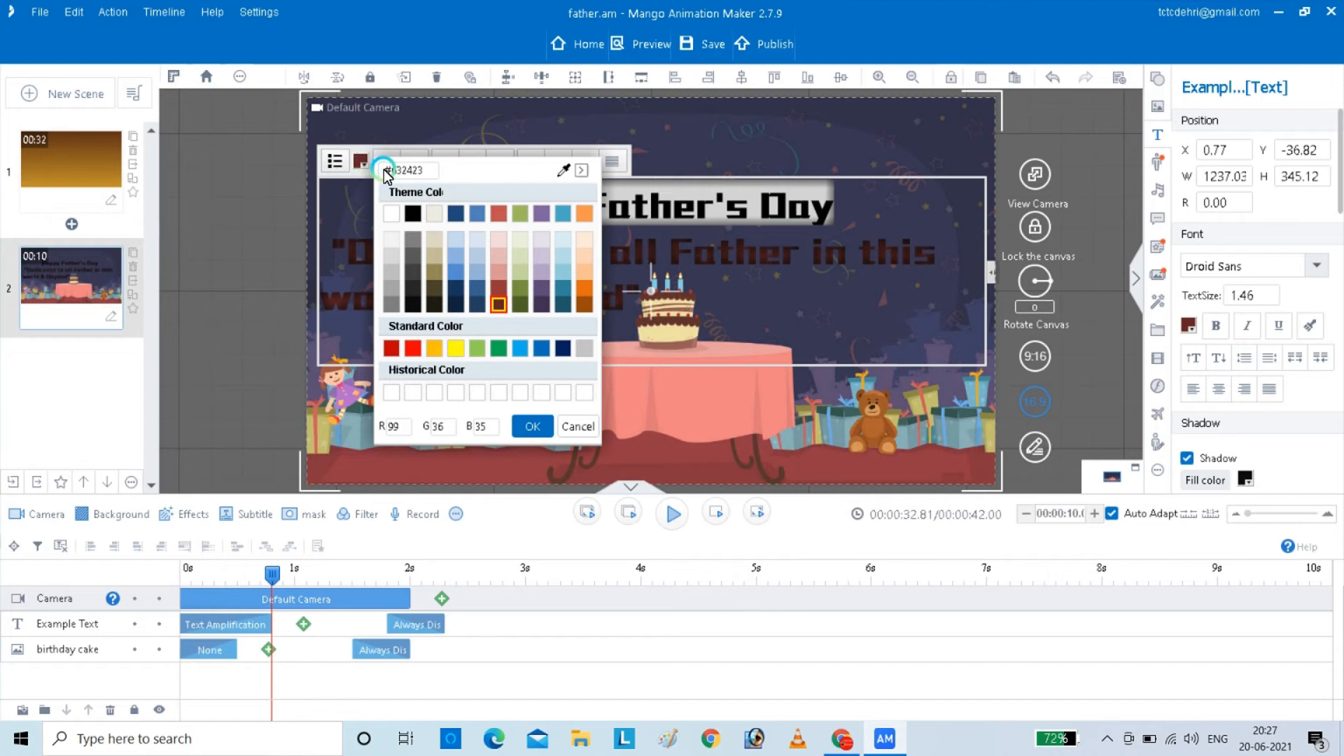
{"action": "left_click", "coordinate": [413, 348]}
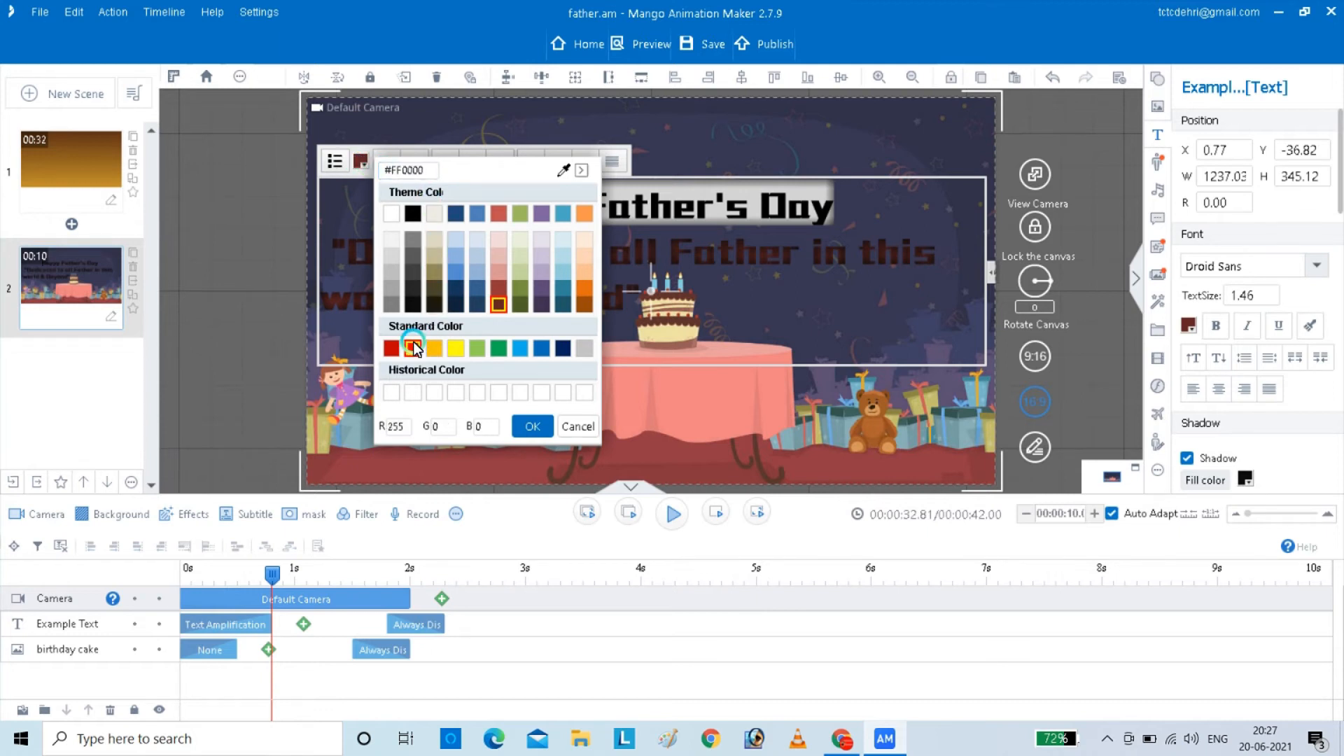
{"action": "left_click", "coordinate": [392, 348]}
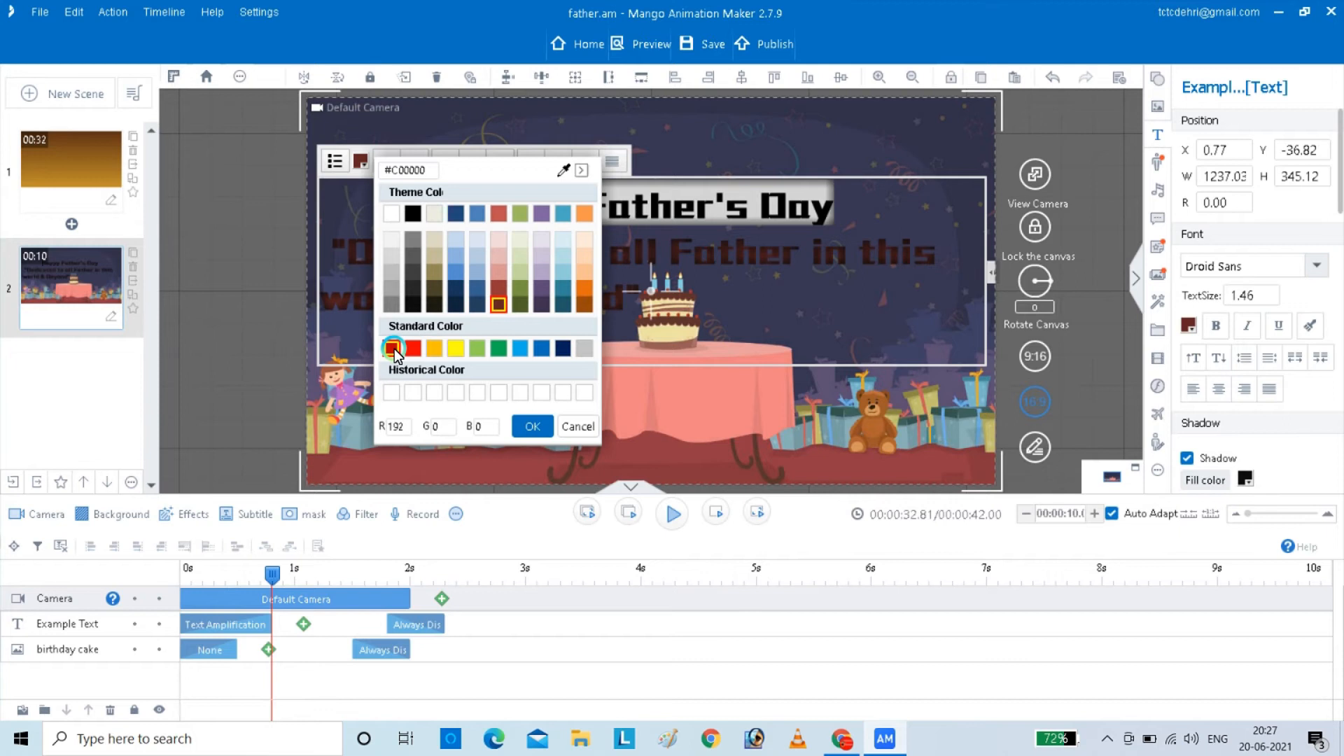
{"action": "left_click", "coordinate": [394, 349]}
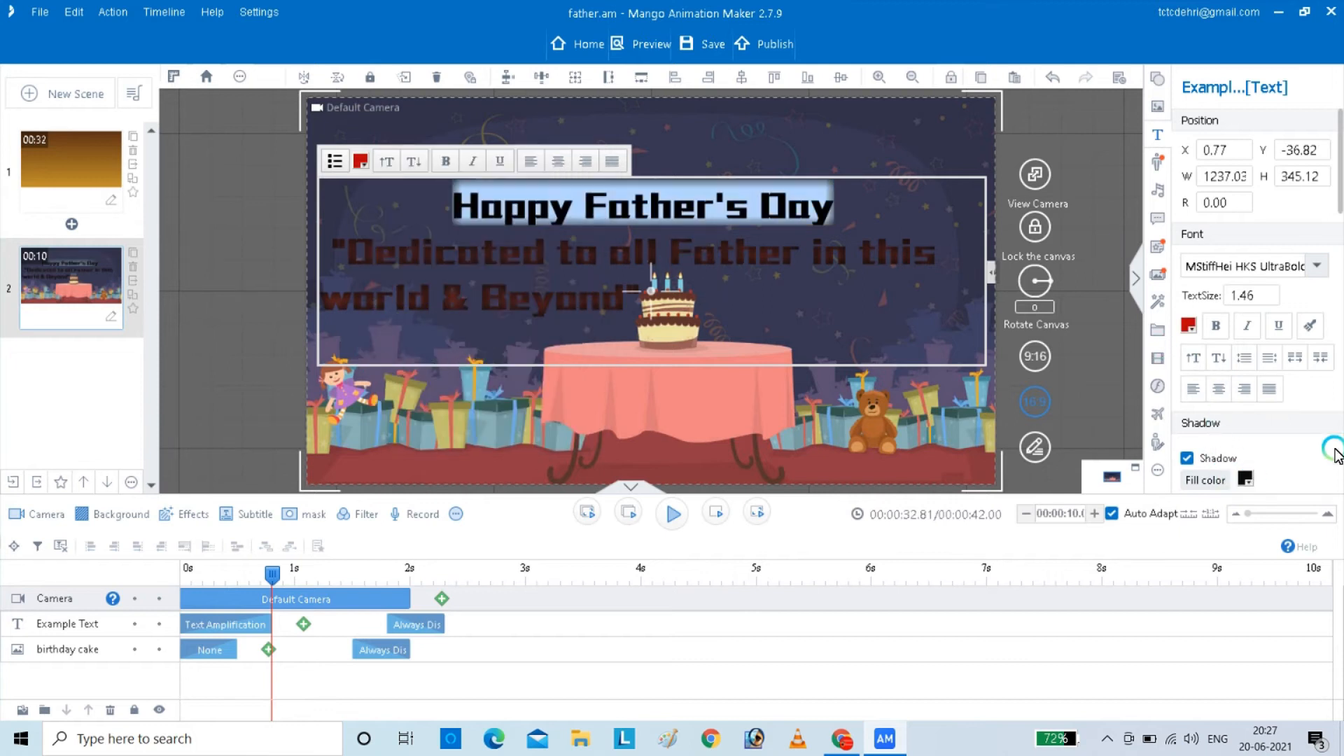
{"action": "left_click", "coordinate": [1187, 458]}
{"action": "left_click", "coordinate": [1188, 458]}
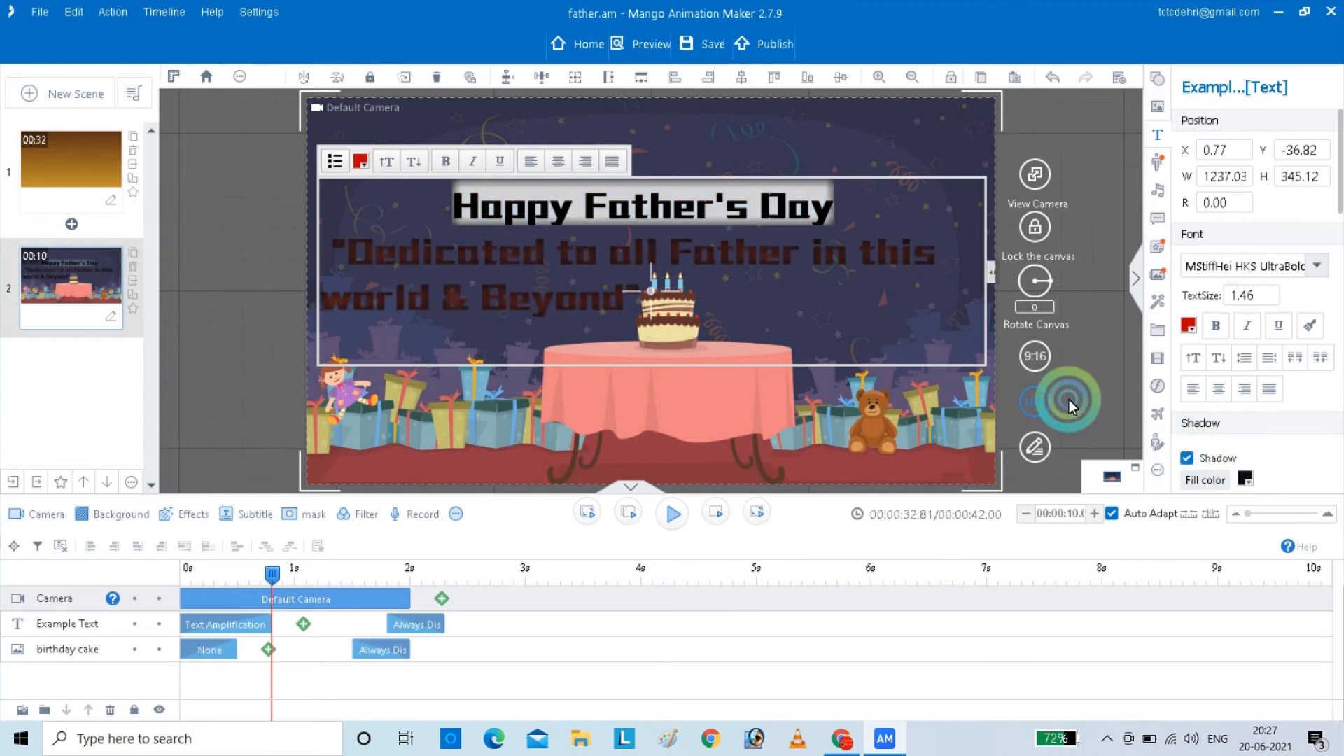
{"action": "left_click", "coordinate": [698, 208]}
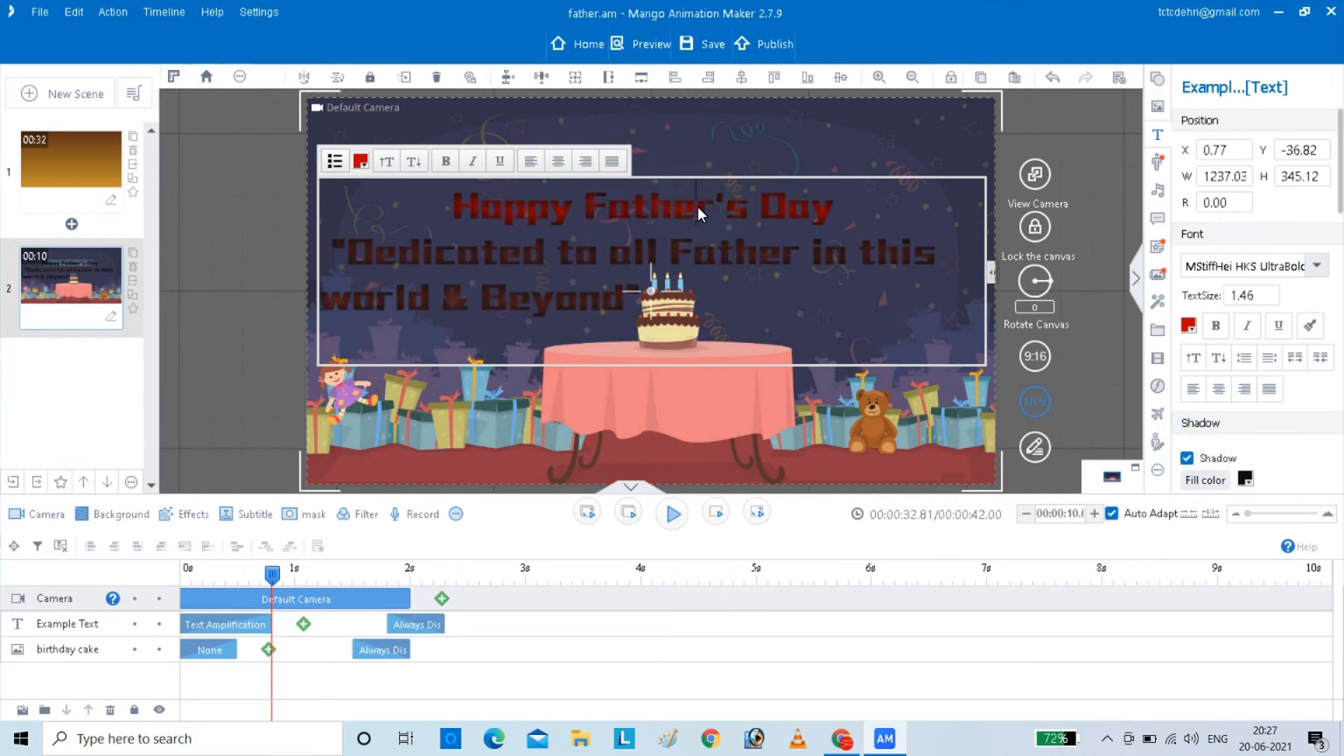
{"action": "key", "text": "ctrl+a"}
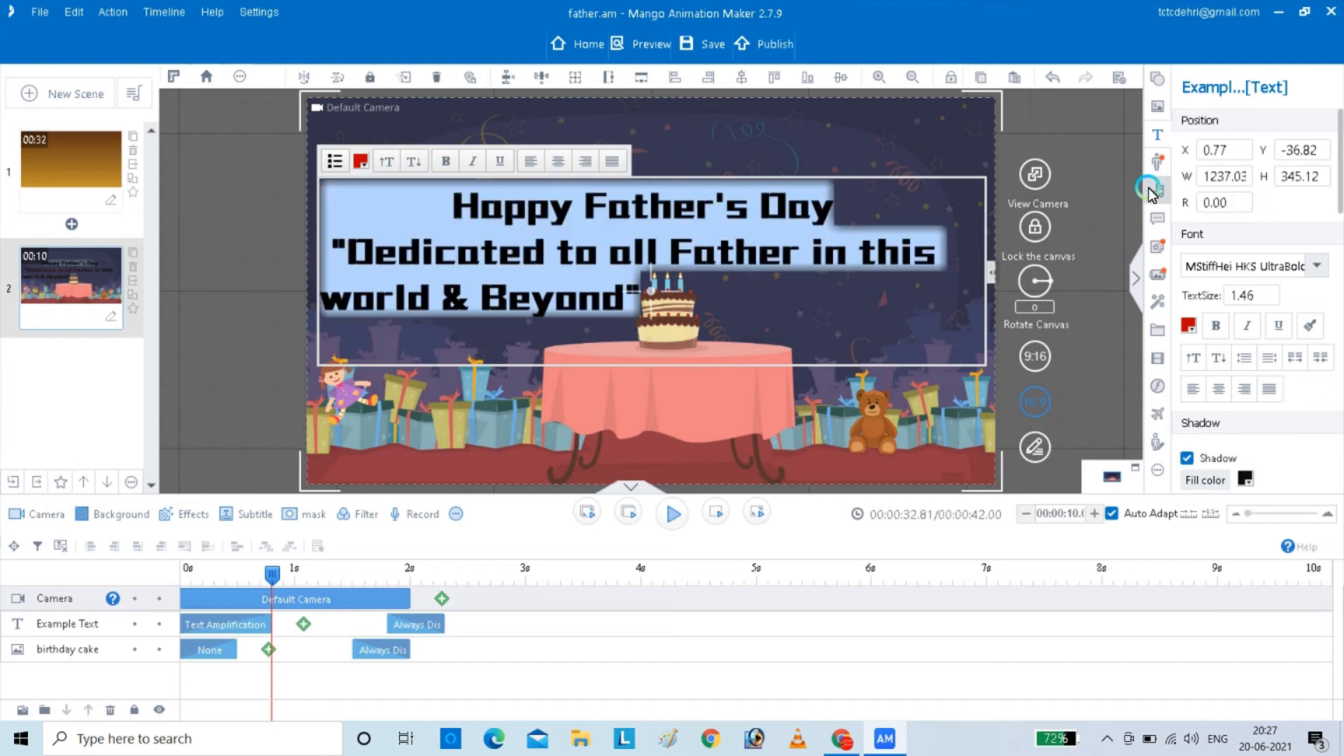
- Set the font of the Happy Father's Day heading to Arial Black
{"action": "left_click", "coordinate": [856, 218]}
{"action": "left_click_drag", "start_coordinate": [855, 218], "coordinate": [459, 202]}
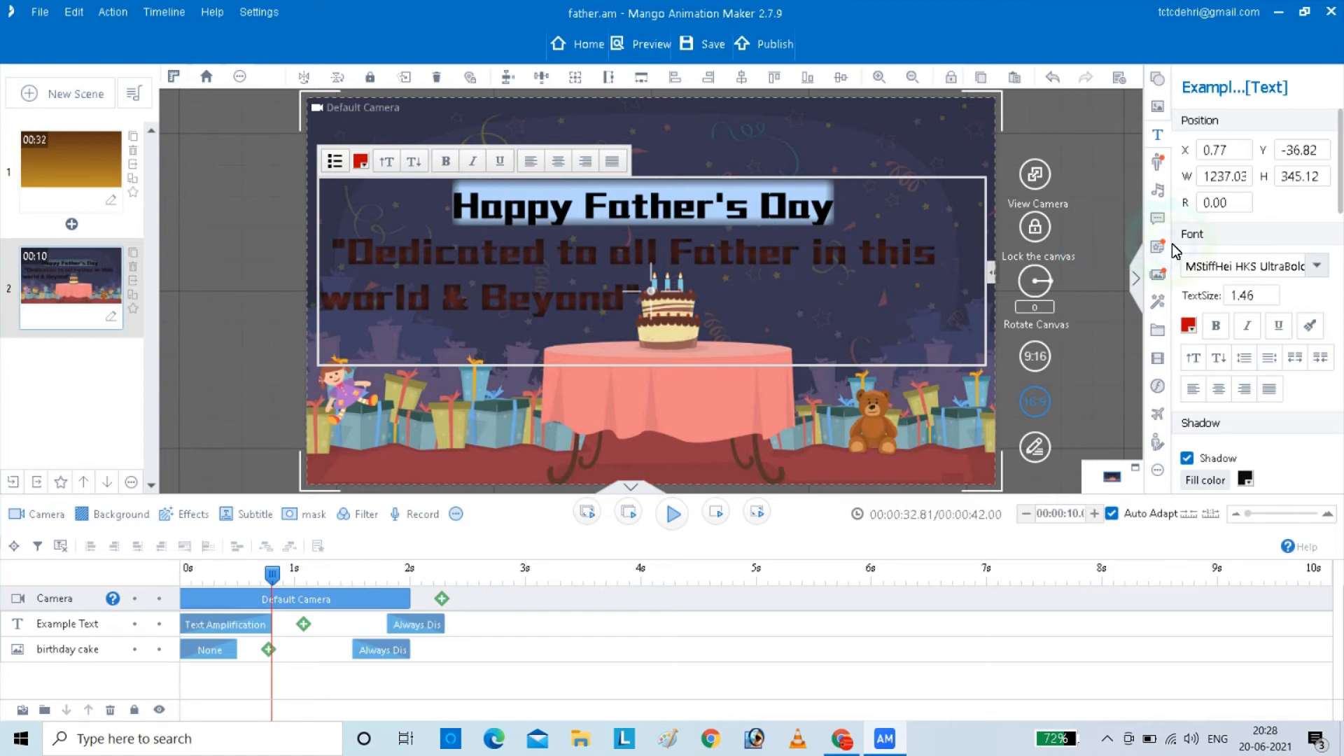
{"action": "left_click", "coordinate": [1311, 269]}
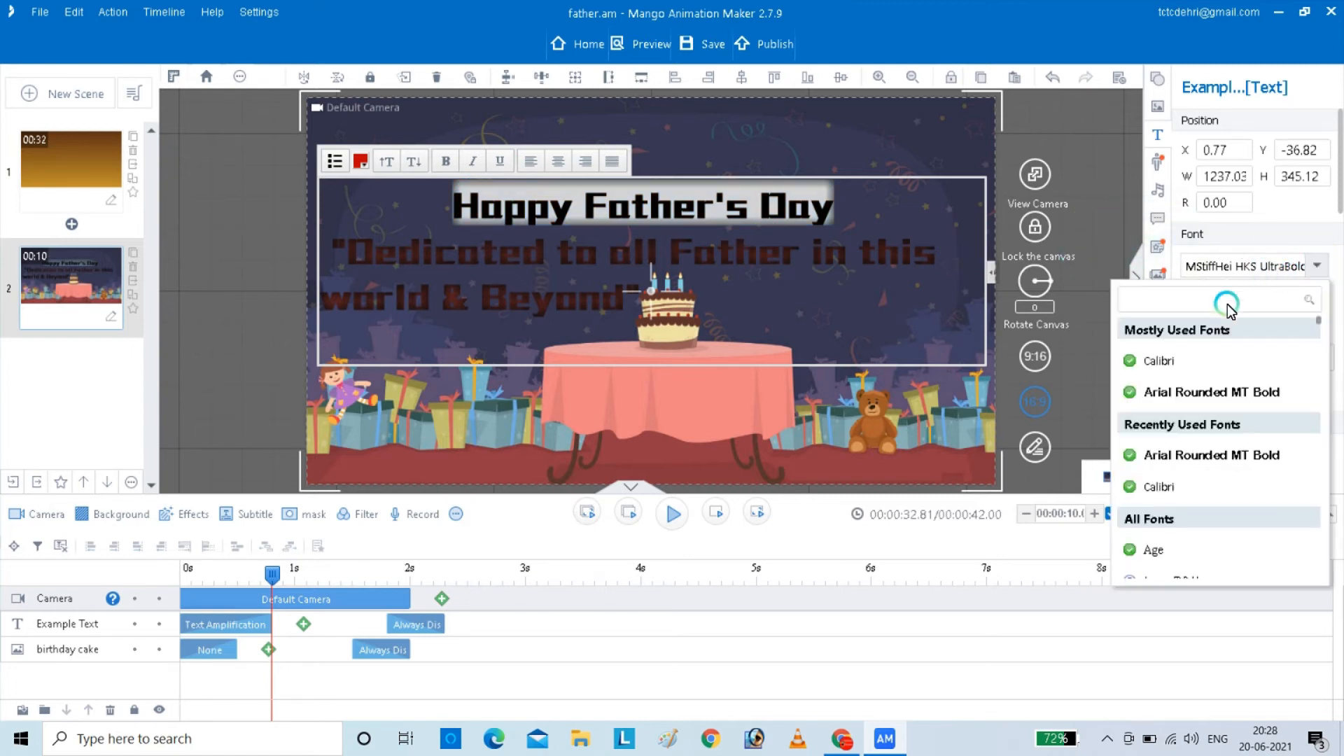
{"action": "scroll", "coordinate": [1193, 434], "scroll_direction": "down", "scroll_amount": 4}
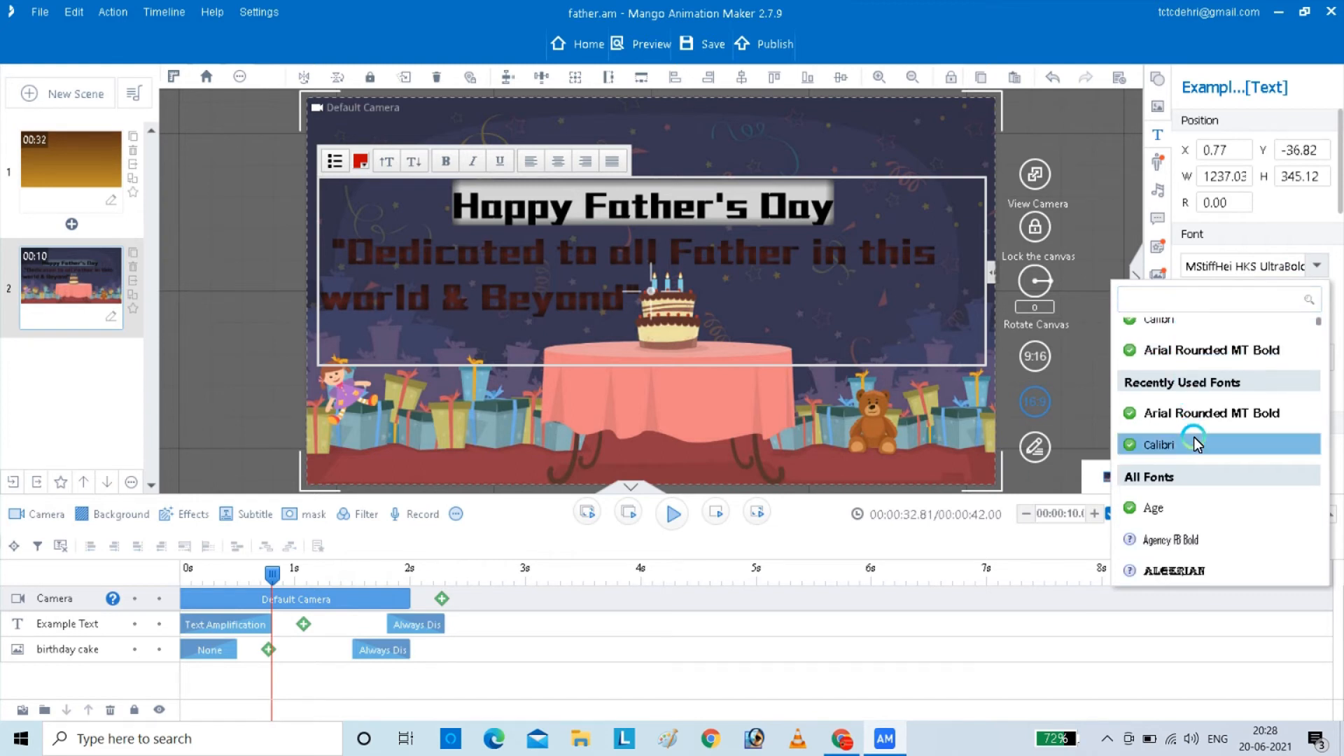
{"action": "scroll", "coordinate": [1195, 437], "scroll_direction": "down", "scroll_amount": 2}
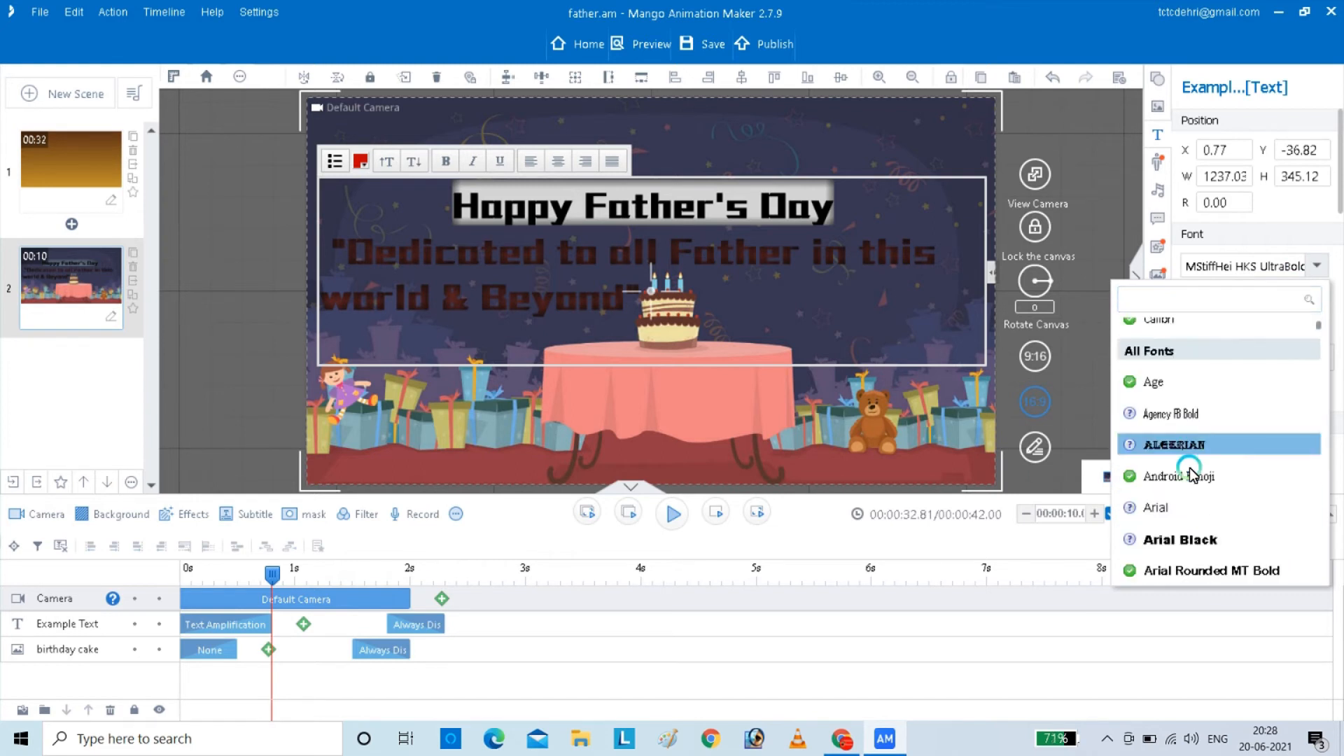
{"action": "left_click", "coordinate": [1196, 540]}
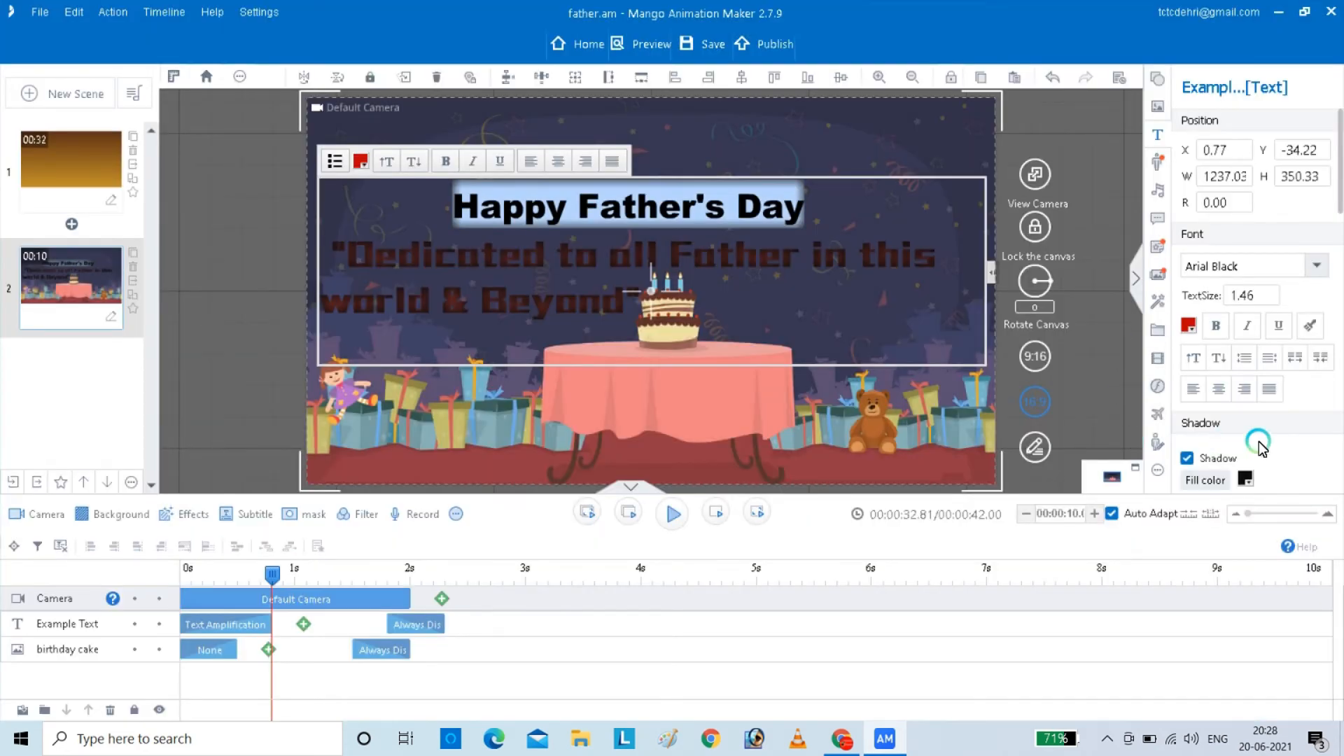
- Set the text's shadow fill colour to the standard yellow
{"action": "left_click", "coordinate": [1259, 473]}
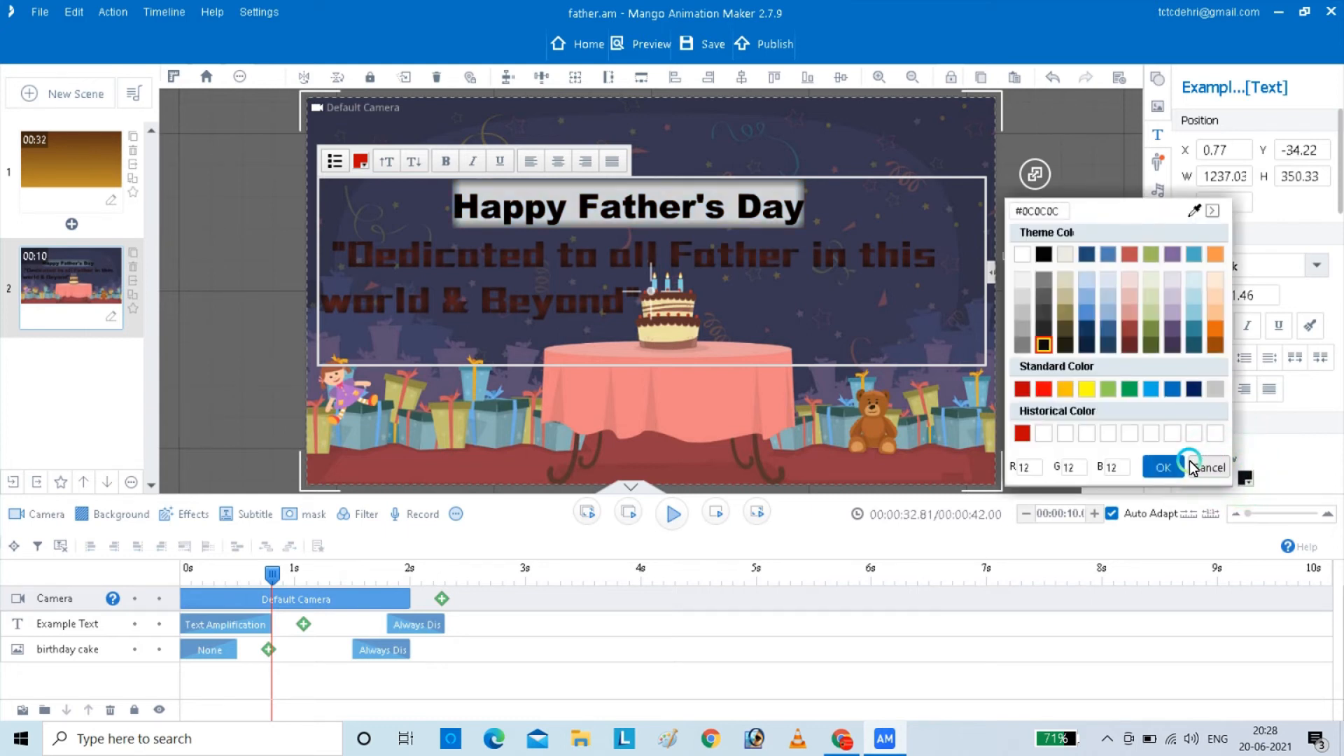
{"action": "left_click", "coordinate": [1092, 390]}
{"action": "left_click", "coordinate": [1170, 473]}
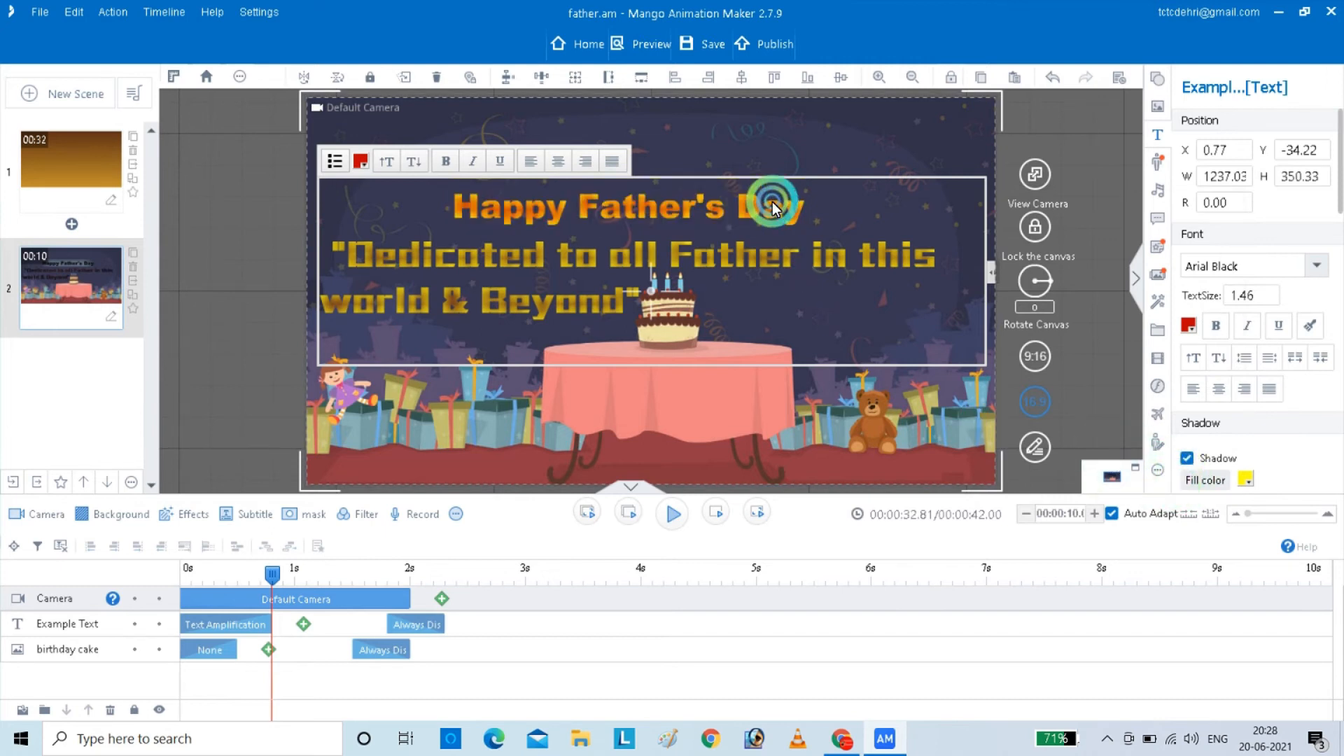
{"action": "left_click", "coordinate": [672, 171]}
{"action": "left_click_drag", "start_coordinate": [677, 143], "coordinate": [672, 177]}
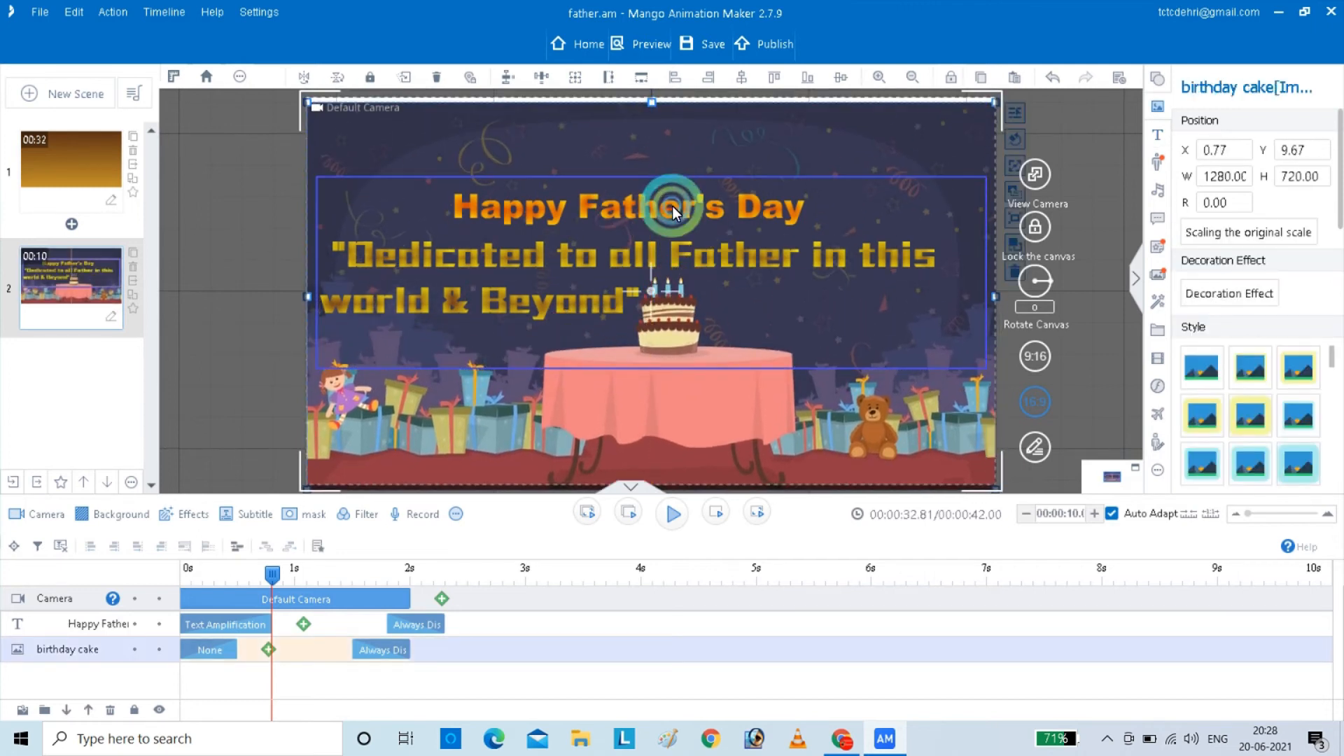
{"action": "left_click", "coordinate": [672, 206]}
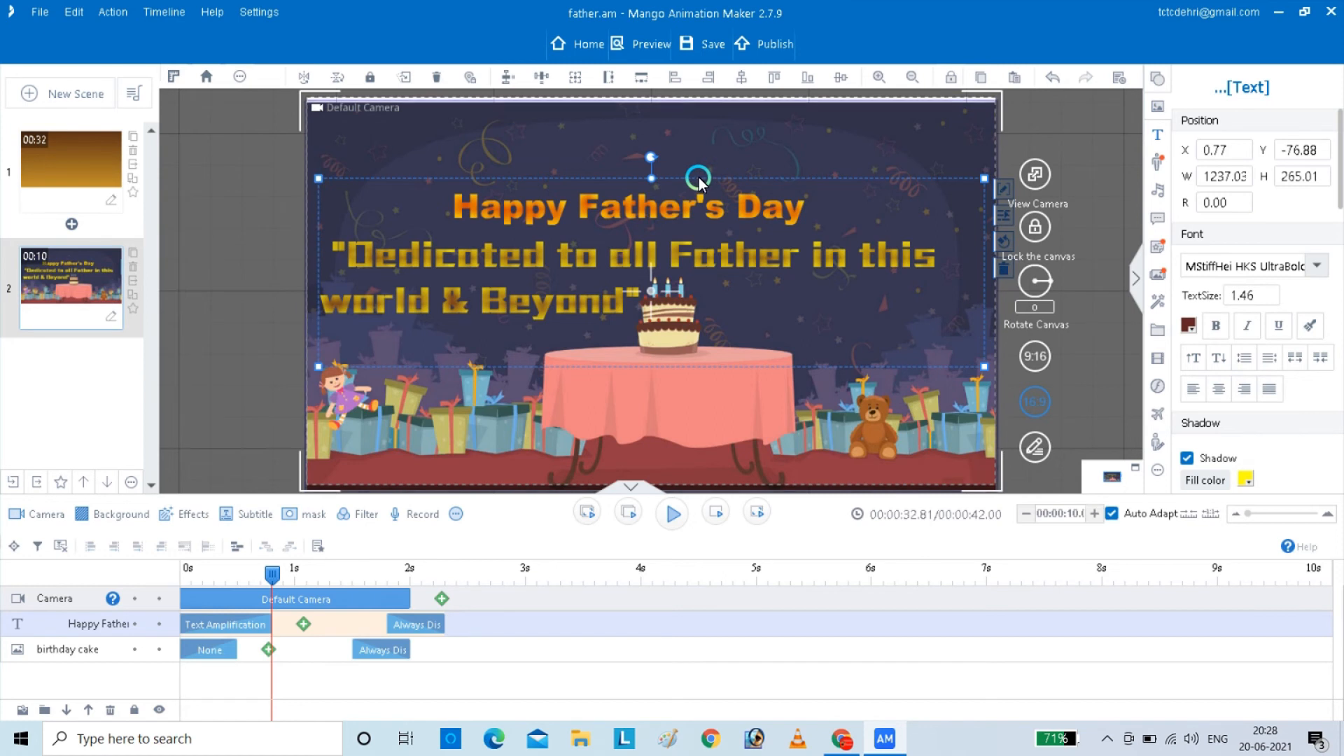
{"action": "left_click_drag", "start_coordinate": [698, 177], "coordinate": [698, 168]}
{"action": "left_click", "coordinate": [686, 210]}
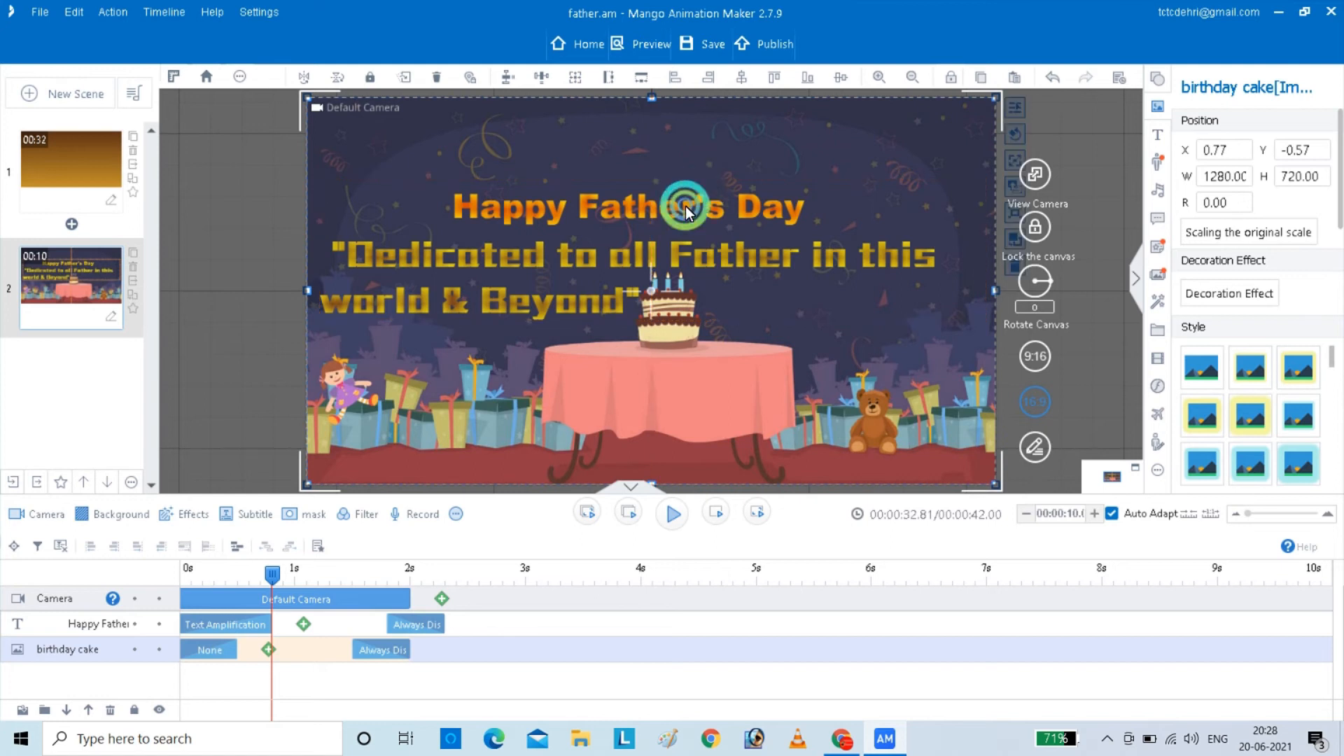
- Move the dedication text up above the cake to about X 38, Y -210, and scale it to about 1310 wide
{"action": "left_click", "coordinate": [646, 209]}
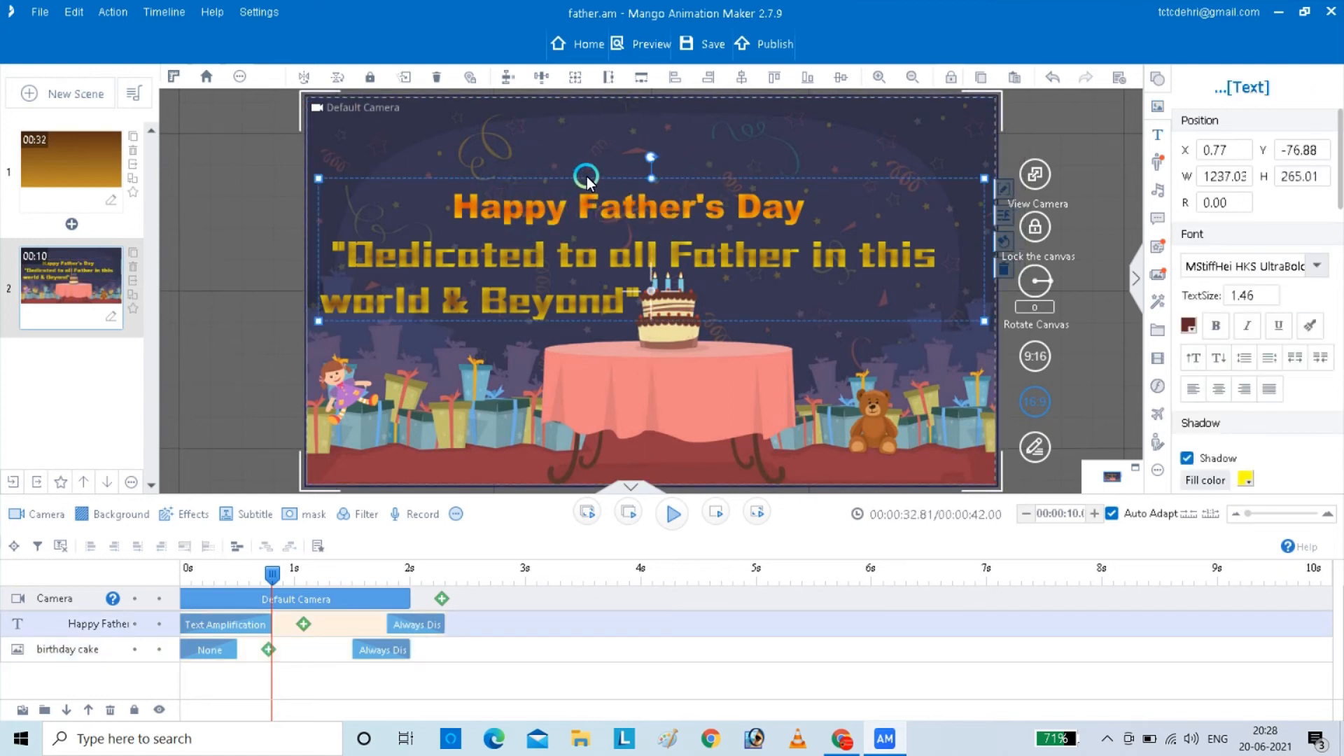
{"action": "left_click_drag", "start_coordinate": [983, 179], "coordinate": [948, 191]}
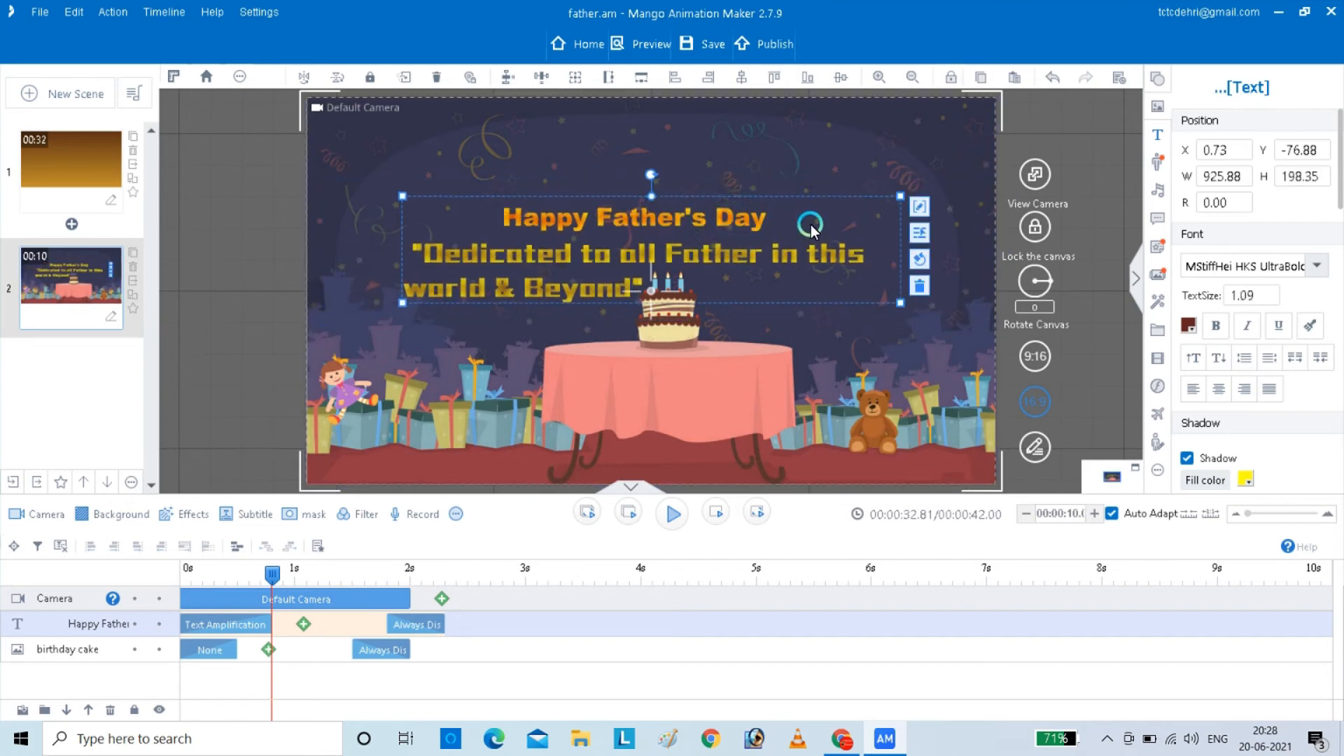
{"action": "left_click", "coordinate": [685, 245]}
{"action": "left_click", "coordinate": [677, 248]}
{"action": "left_click_drag", "start_coordinate": [677, 247], "coordinate": [665, 159]}
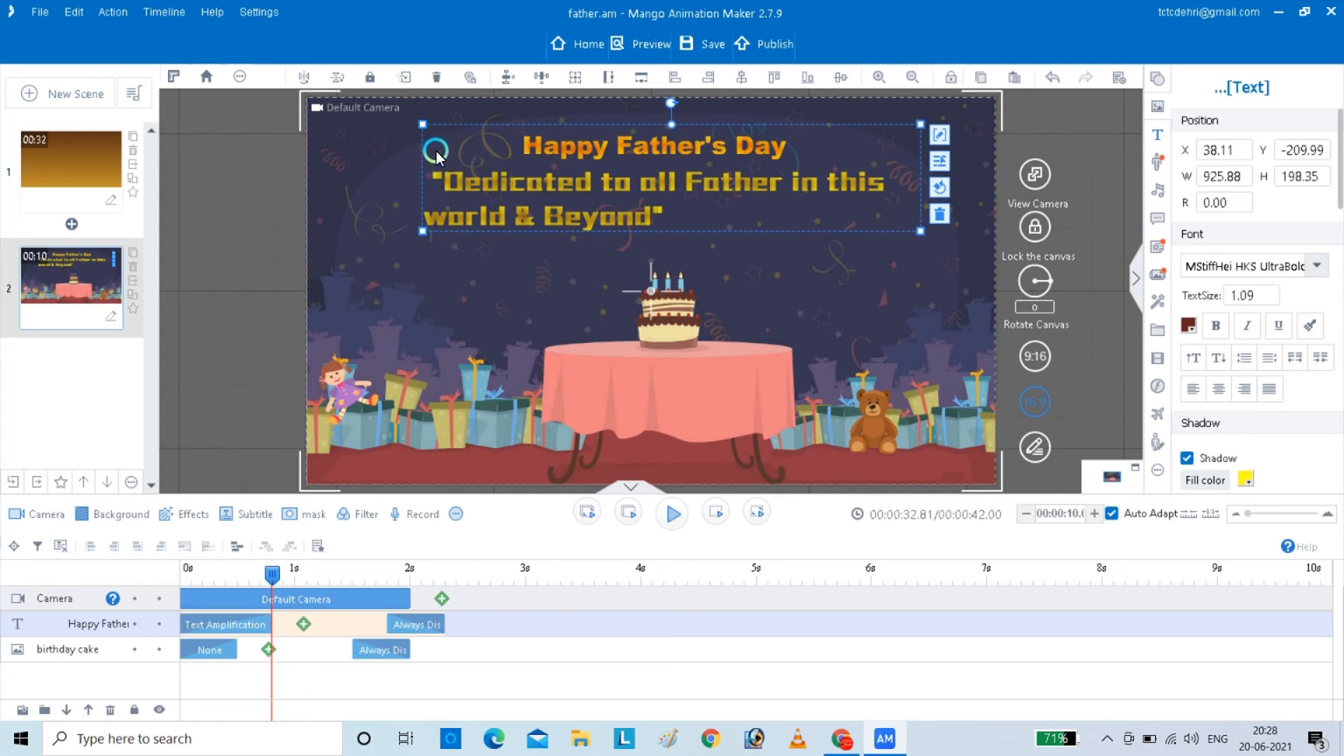
{"action": "left_click_drag", "start_coordinate": [418, 124], "coordinate": [244, 104]}
{"action": "left_click", "coordinate": [346, 183]}
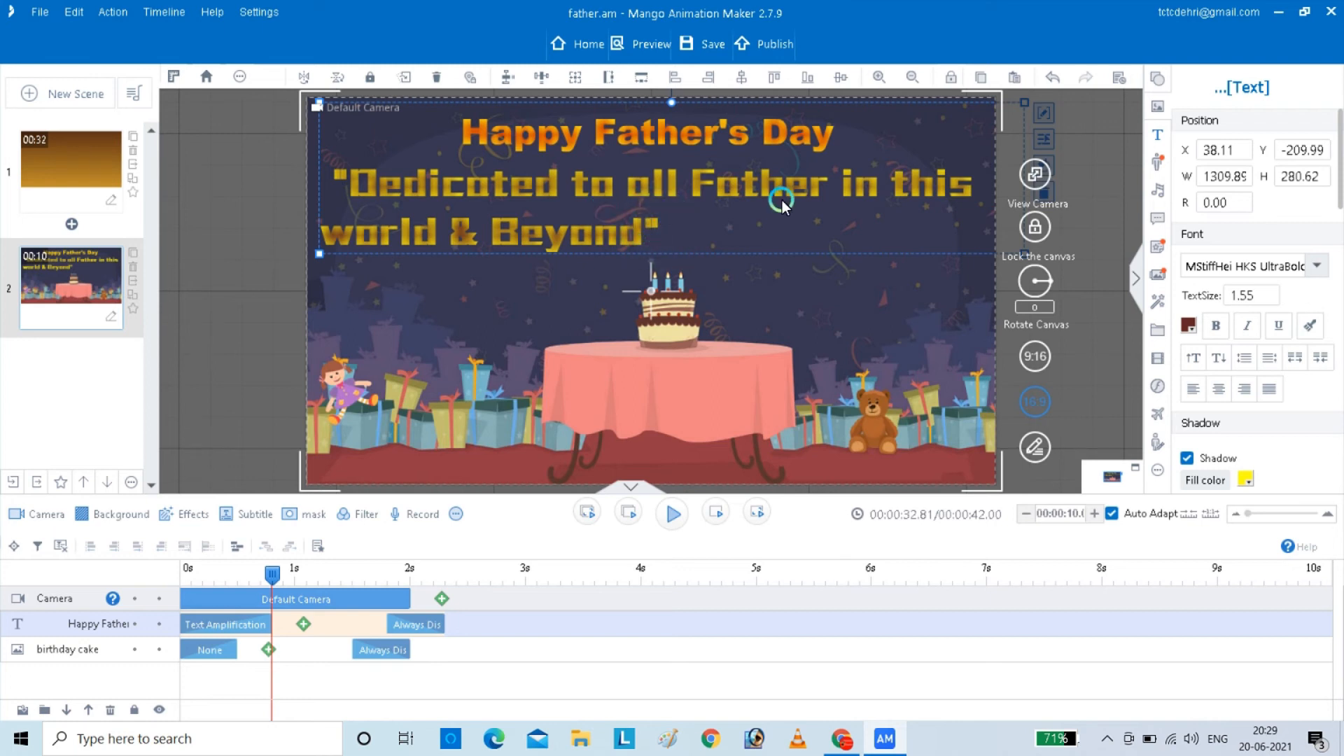
- Set the font of the "Dedicated to all Father in this world & Beyond" line to Arial Black
{"action": "double_click", "coordinate": [746, 194]}
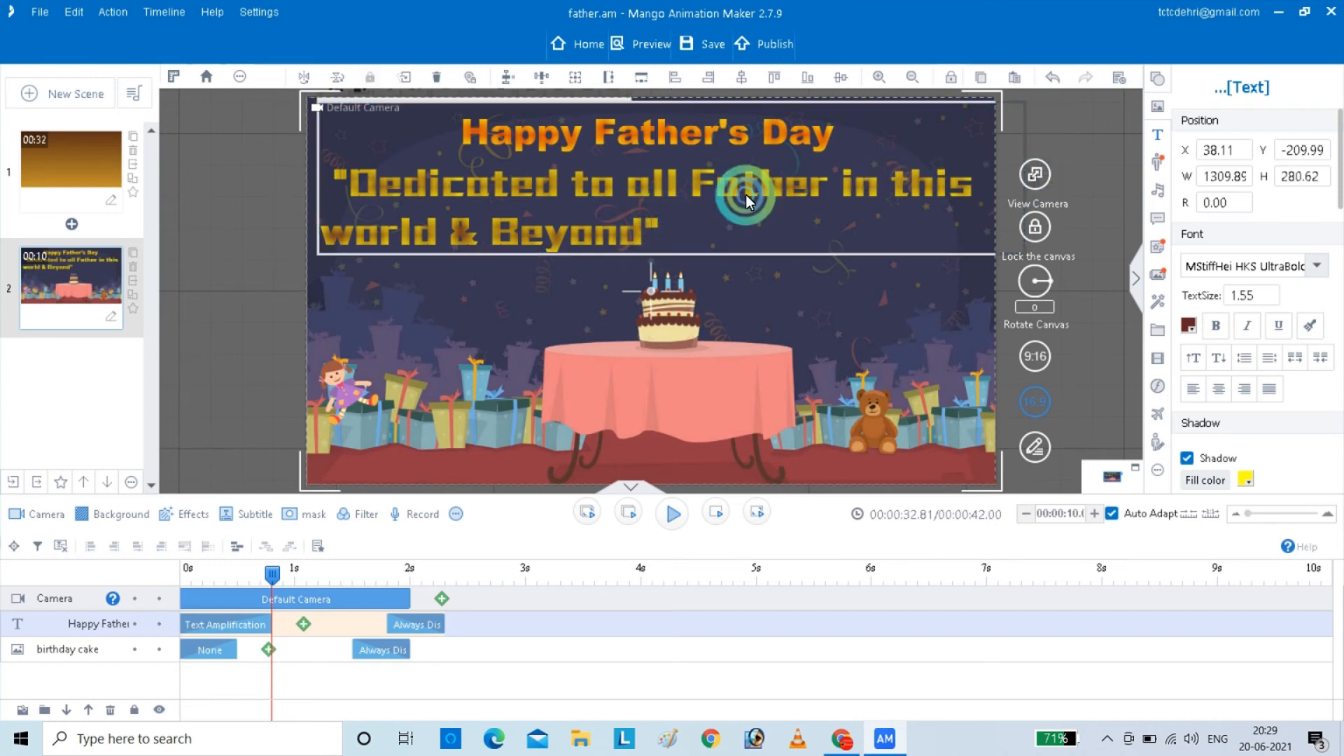
{"action": "left_click_drag", "start_coordinate": [674, 226], "coordinate": [331, 203]}
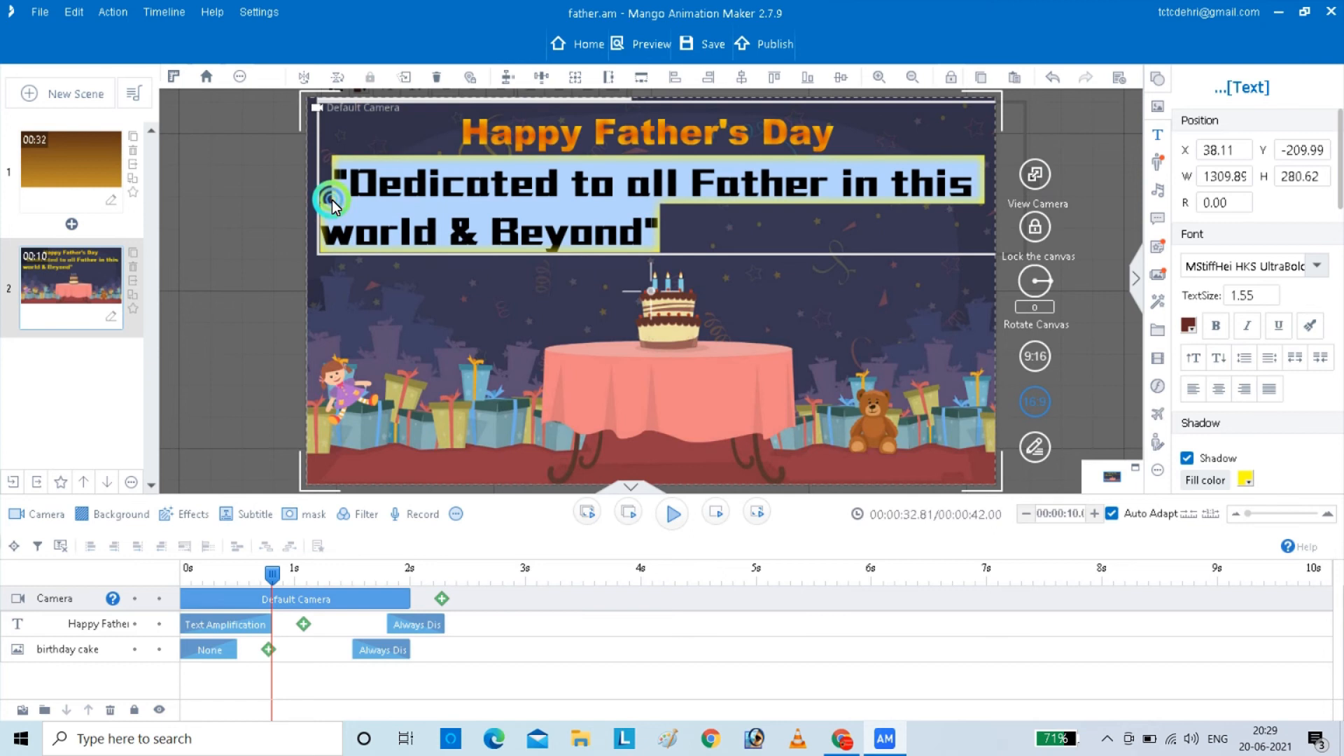
{"action": "left_click", "coordinate": [1318, 266]}
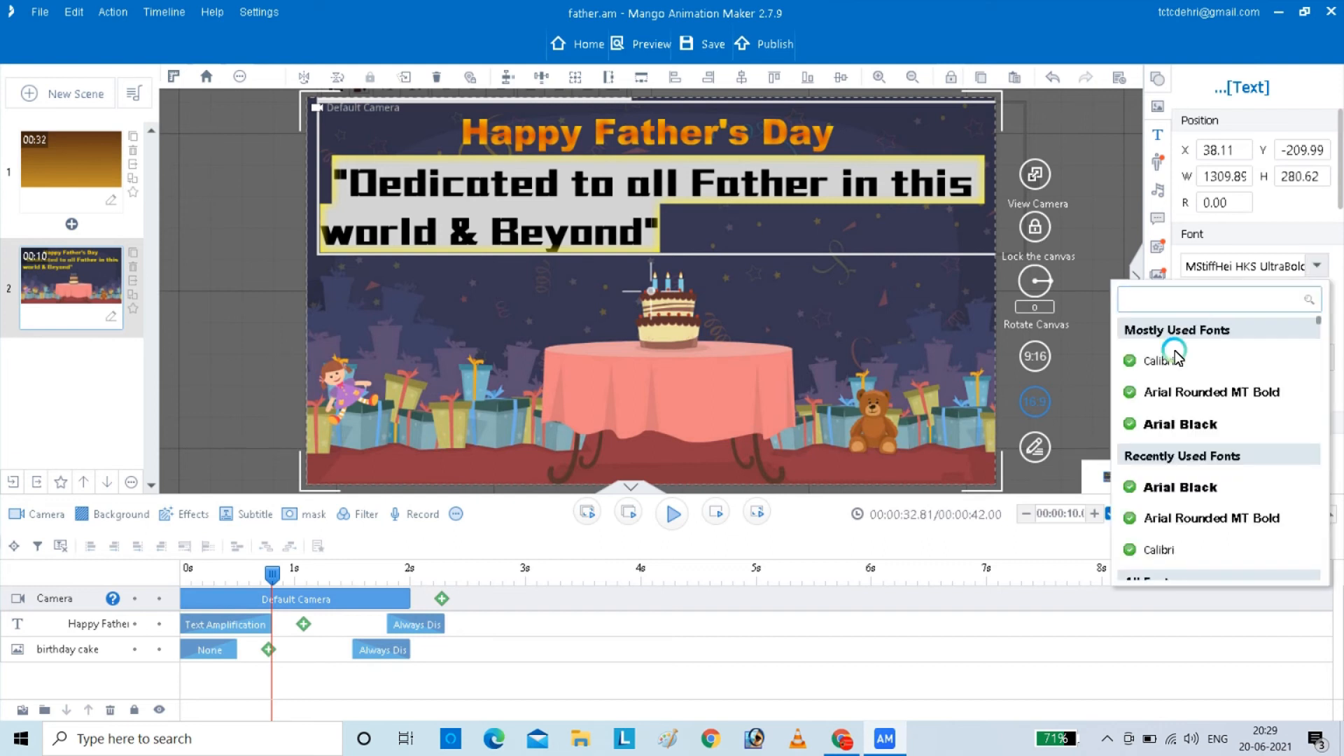
{"action": "left_click", "coordinate": [1182, 424]}
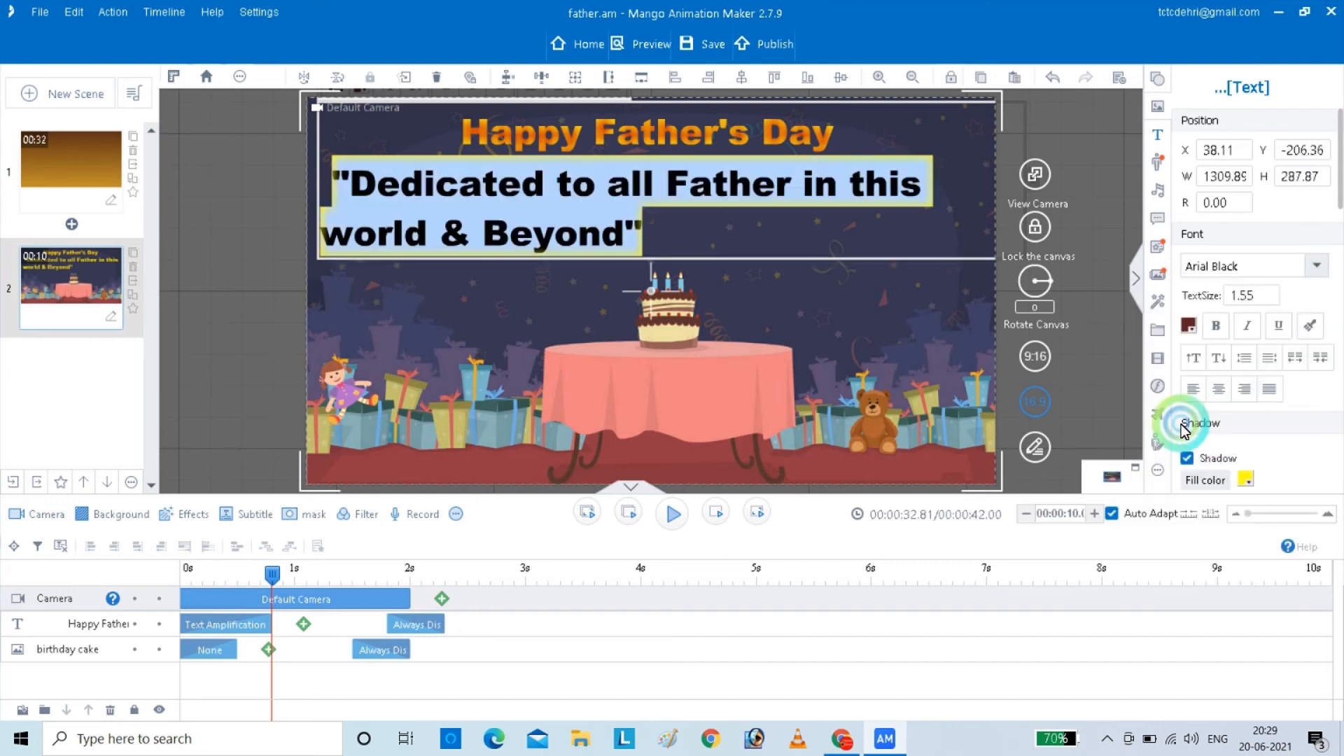
- Set the text size to 1 and widen the text box to about 1072
{"action": "left_click", "coordinate": [1249, 301]}
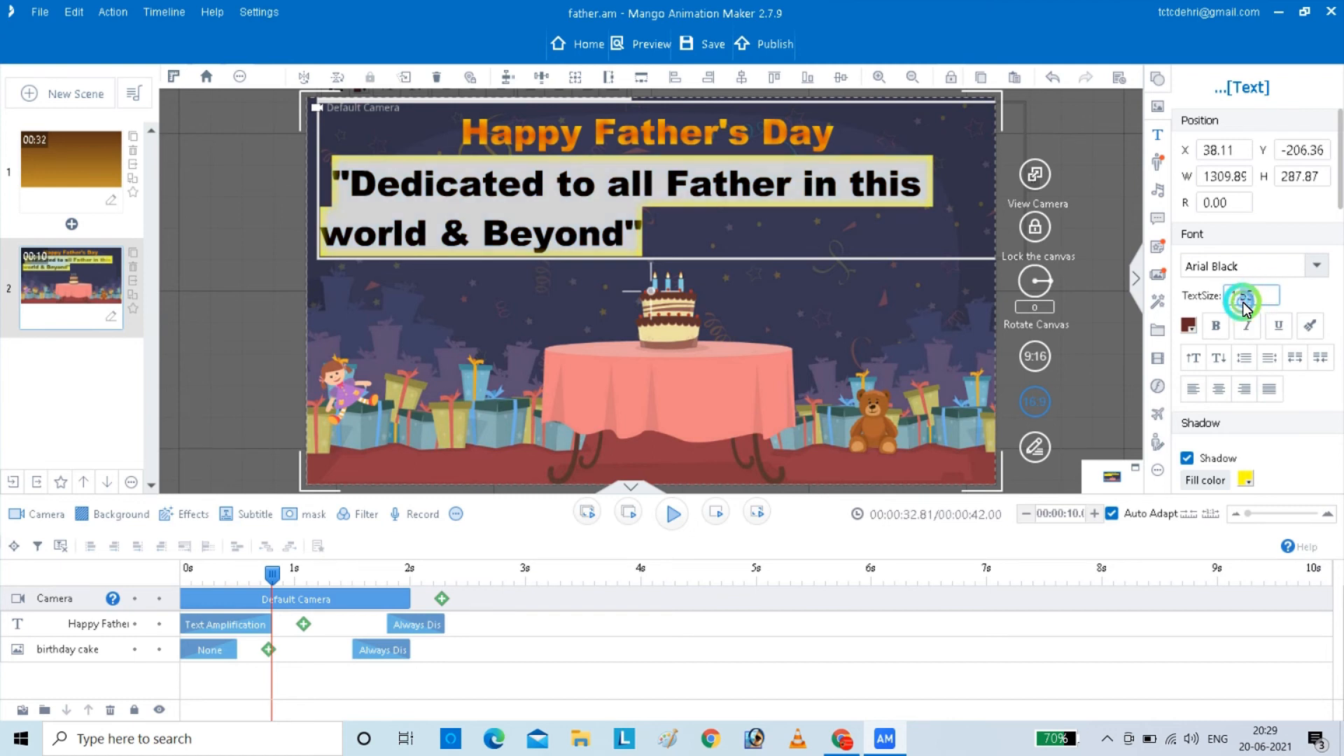
{"action": "type", "text": "1"}
{"action": "key", "text": "Return"}
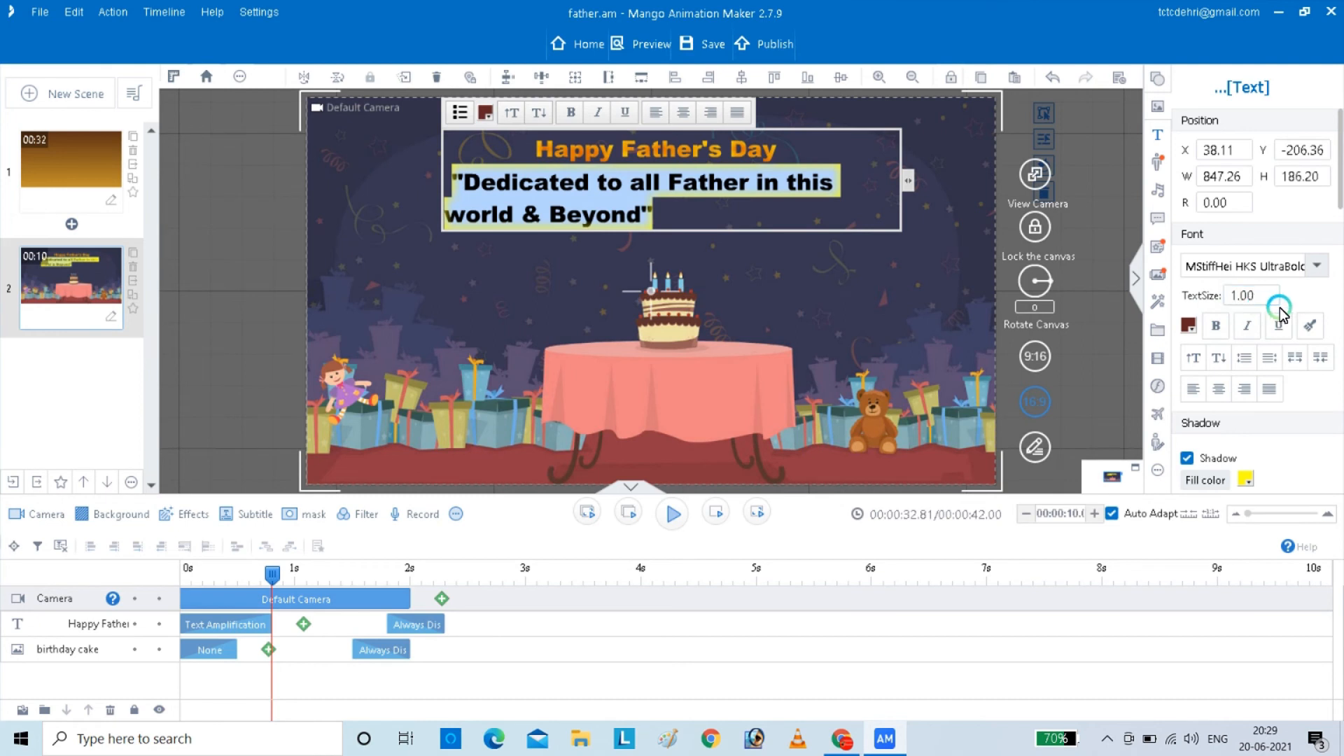
{"action": "left_click", "coordinate": [1265, 304]}
{"action": "left_click", "coordinate": [909, 186]}
{"action": "left_click_drag", "start_coordinate": [910, 185], "coordinate": [1030, 184]}
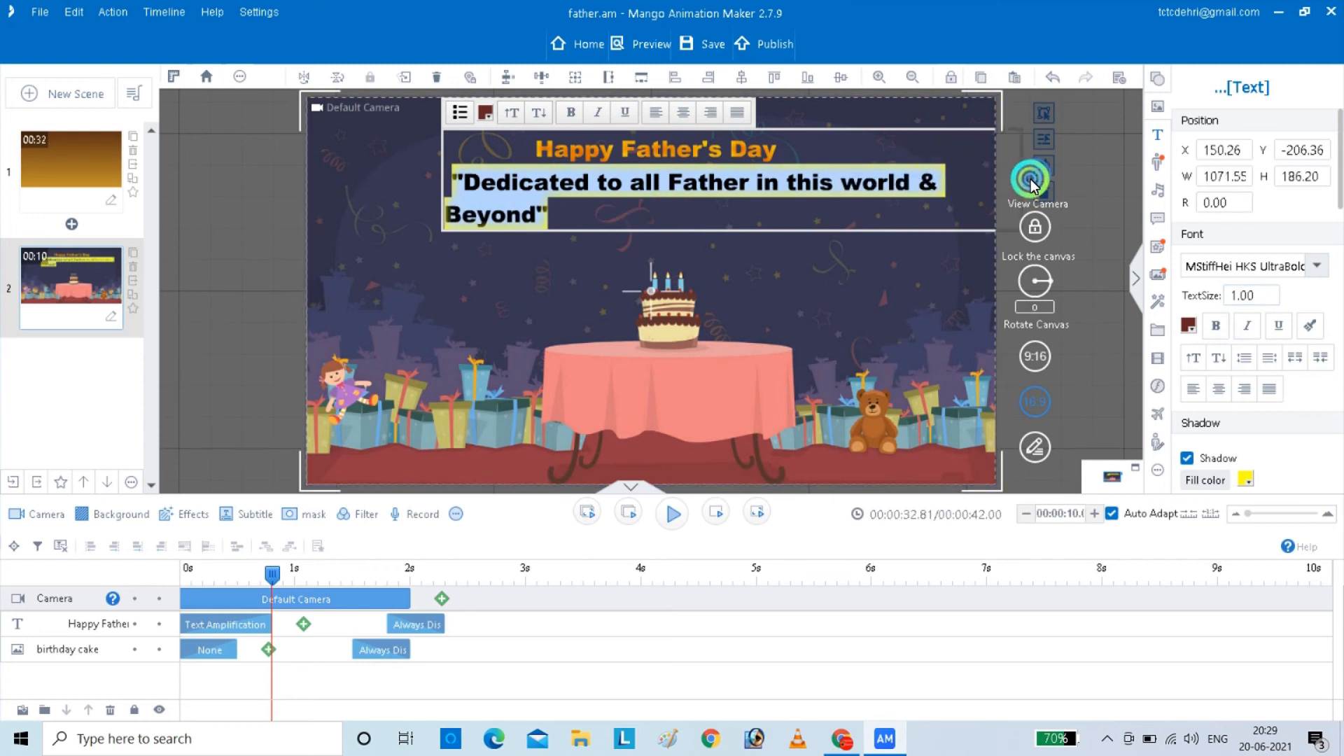
- Deselect the dedication wording and shift the whole text box sideways to about X 38, Y -205
{"action": "left_click", "coordinate": [735, 153]}
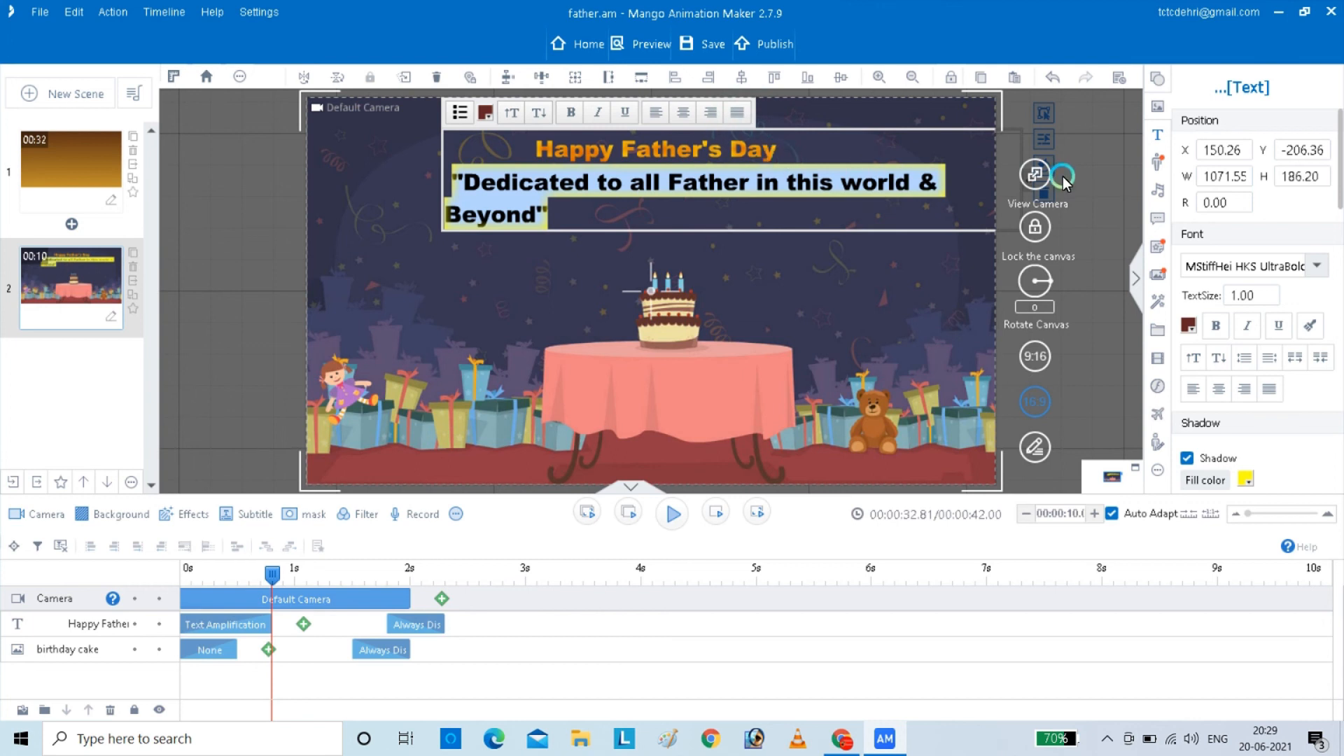
{"action": "left_click", "coordinate": [792, 173]}
{"action": "left_click", "coordinate": [821, 128]}
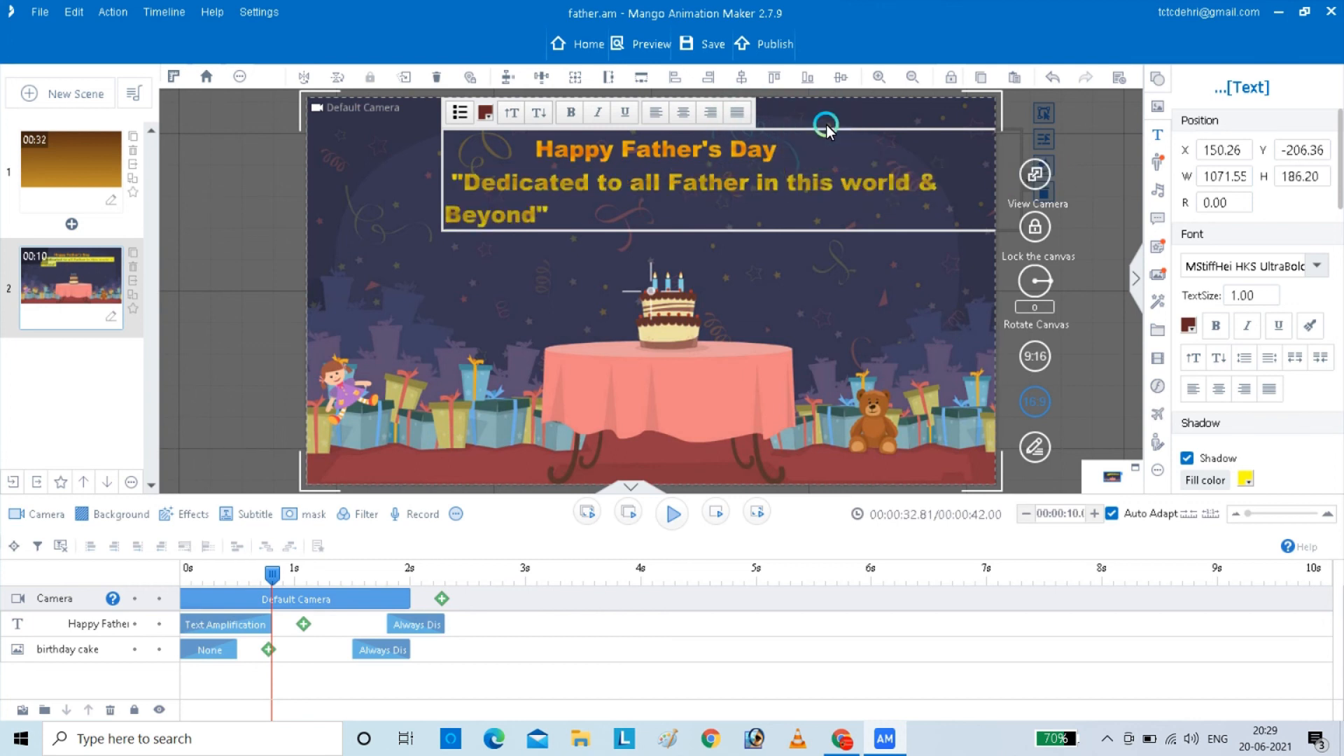
{"action": "left_click", "coordinate": [718, 168]}
{"action": "left_click", "coordinate": [754, 159]}
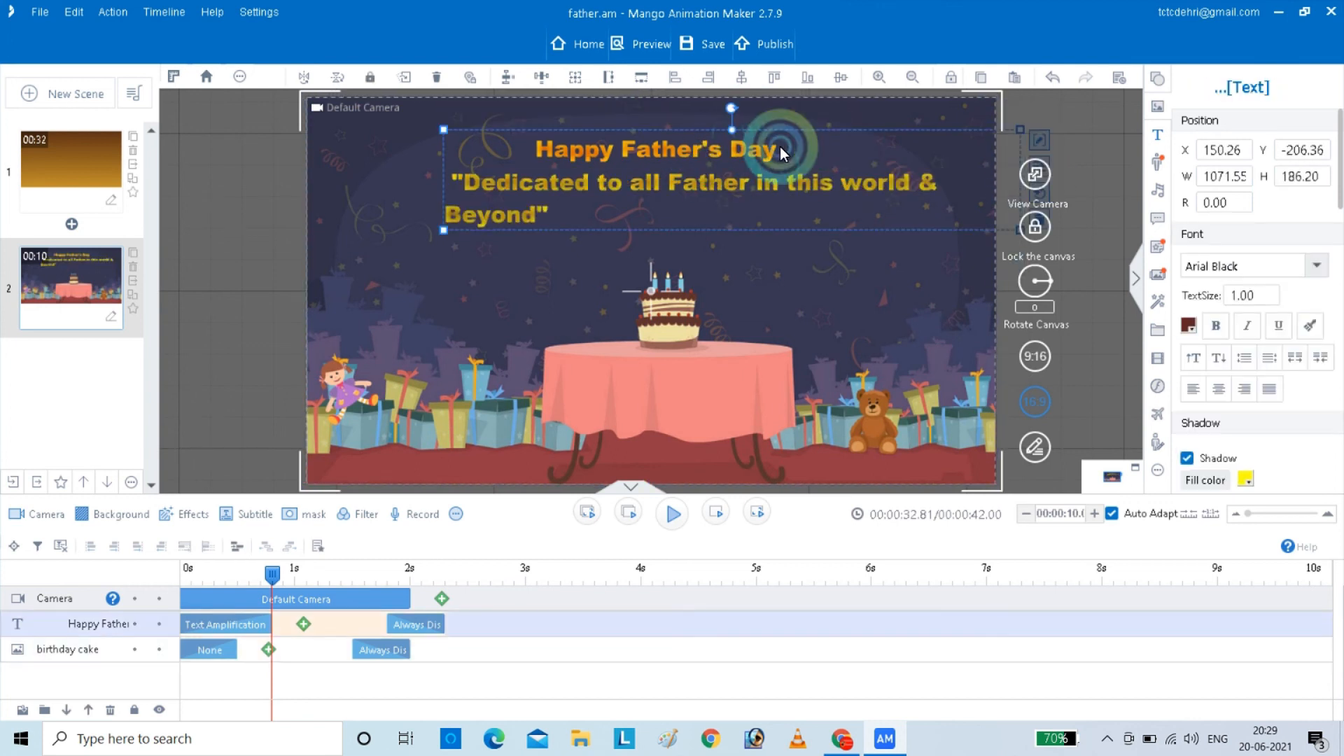
{"action": "left_click_drag", "start_coordinate": [741, 158], "coordinate": [677, 158]}
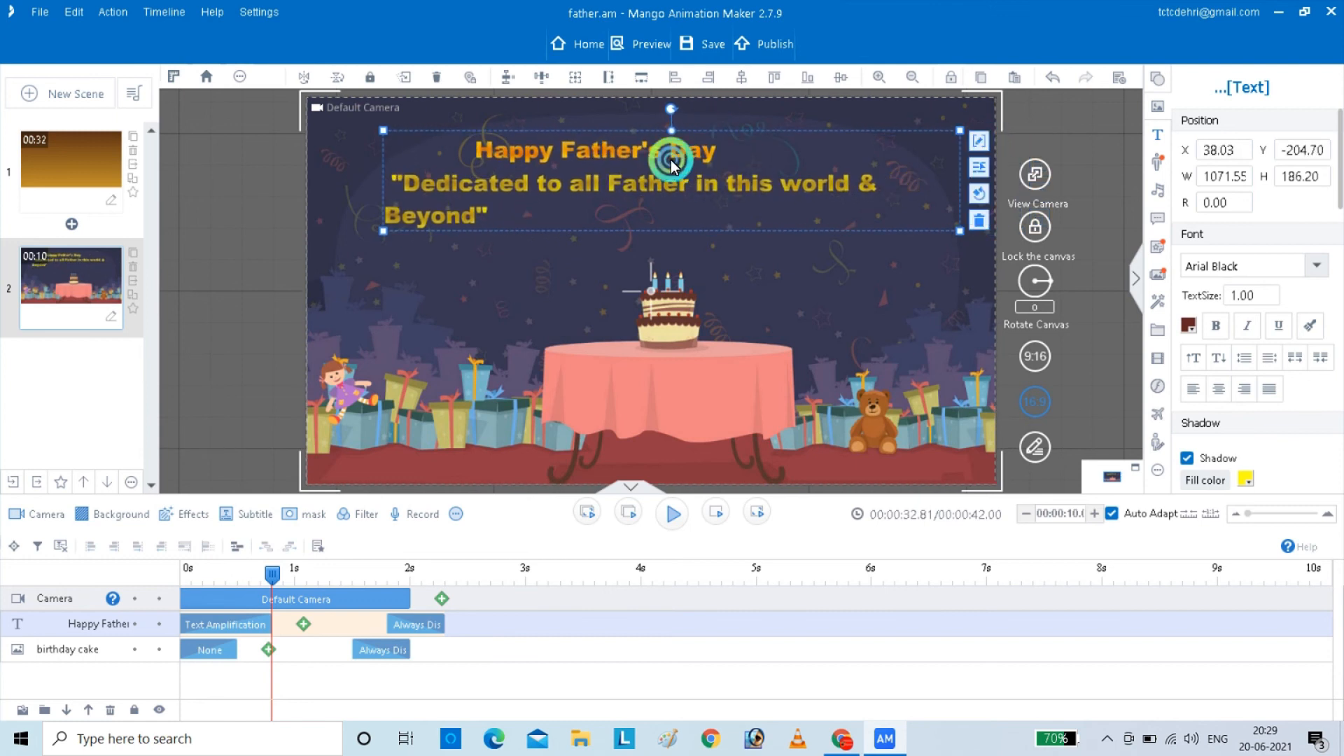
- Insert a blank line below the Happy Father's Day heading and widen the text box to about 1148 so the dedication fits one line
{"action": "left_click", "coordinate": [713, 147]}
{"action": "left_click", "coordinate": [716, 150]}
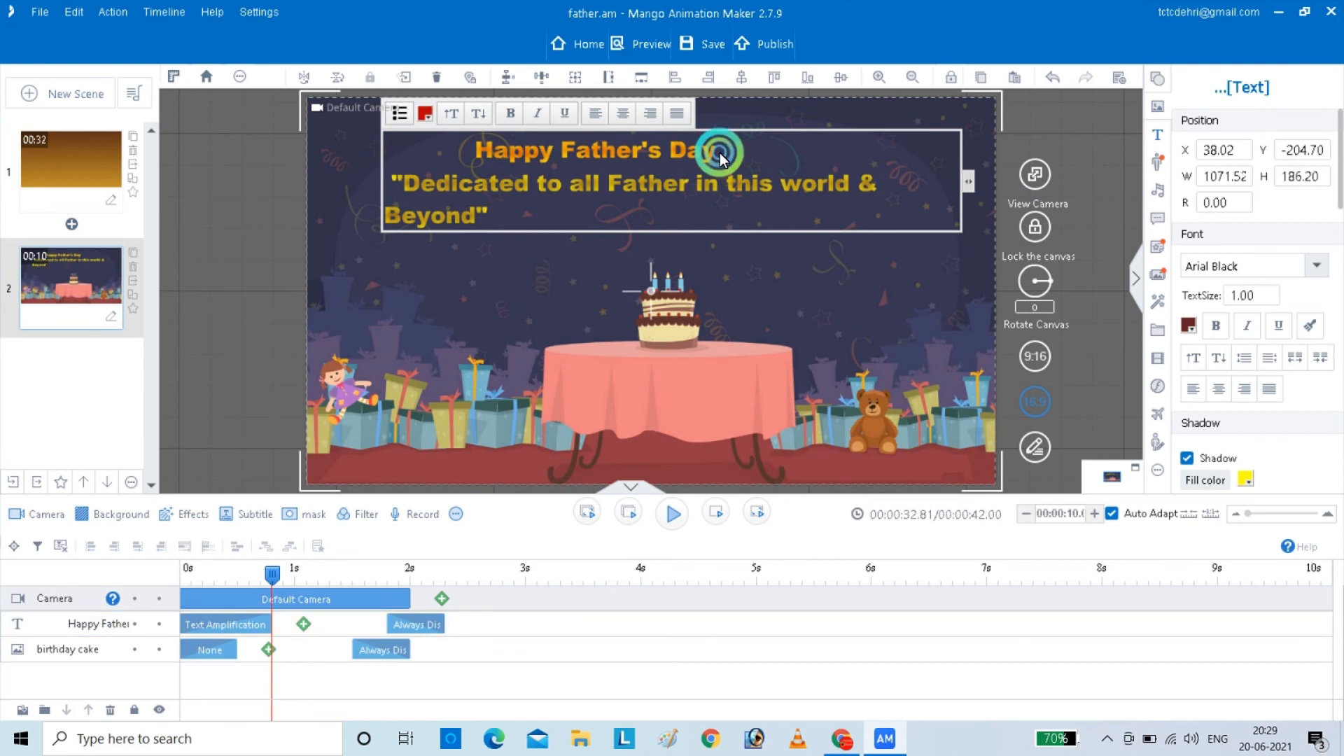
{"action": "left_click", "coordinate": [720, 152]}
{"action": "key", "text": "Return"}
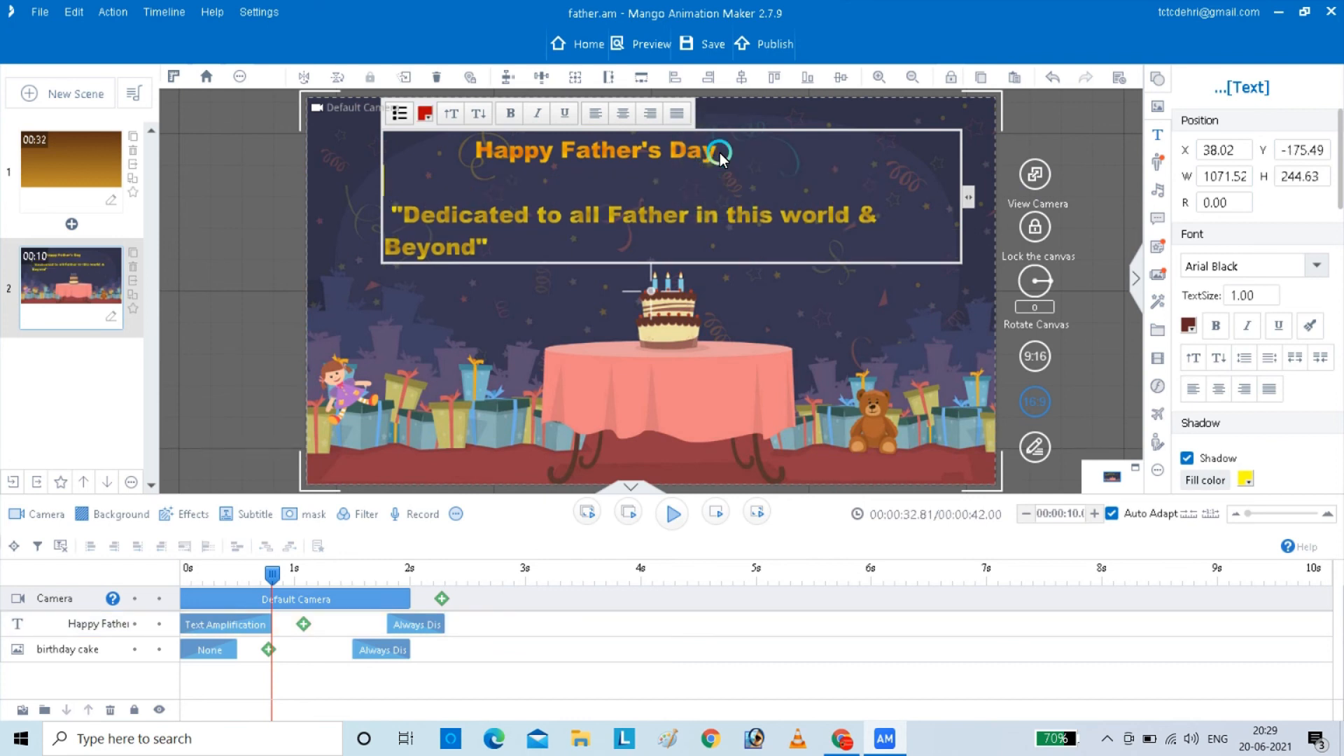
{"action": "left_click_drag", "start_coordinate": [968, 197], "coordinate": [1008, 197]}
{"action": "left_click", "coordinate": [653, 198]}
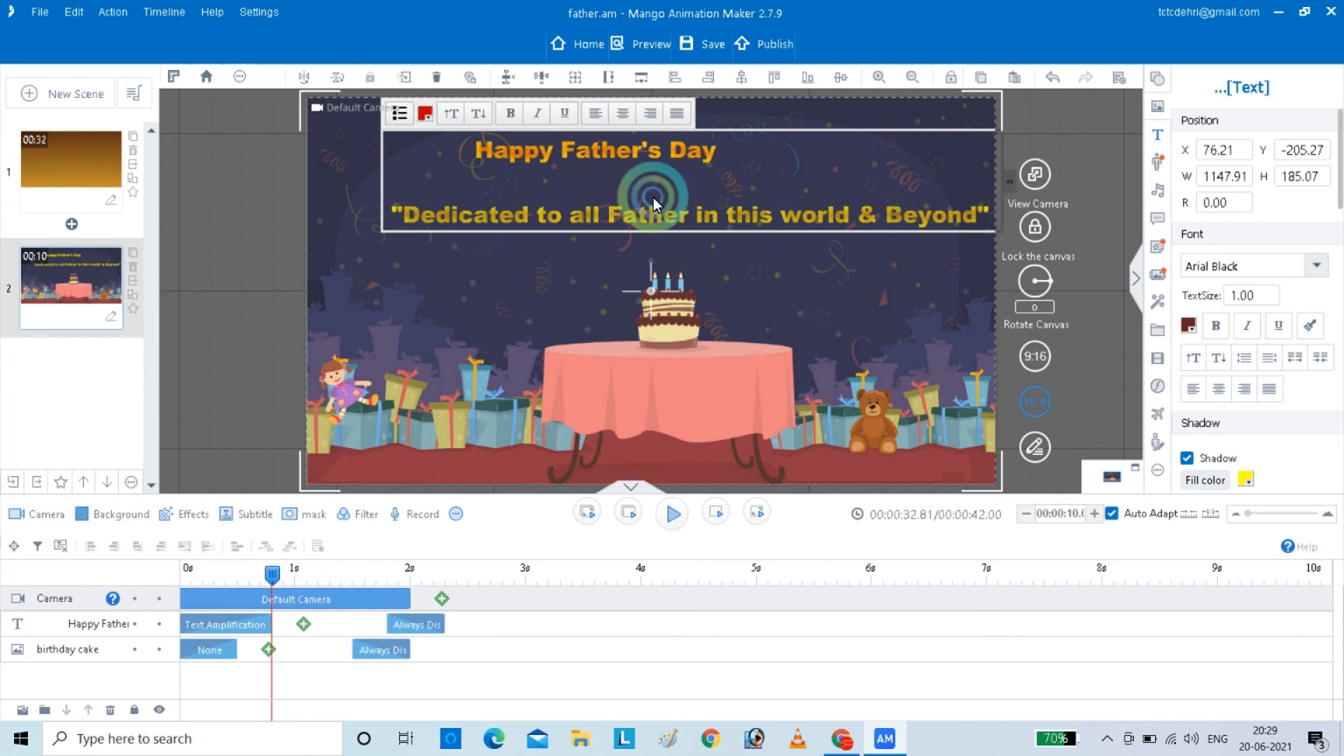
- Centre the text box horizontally above the cake at about X 0.77, Y -164
{"action": "left_click", "coordinate": [774, 115]}
{"action": "left_click", "coordinate": [729, 153]}
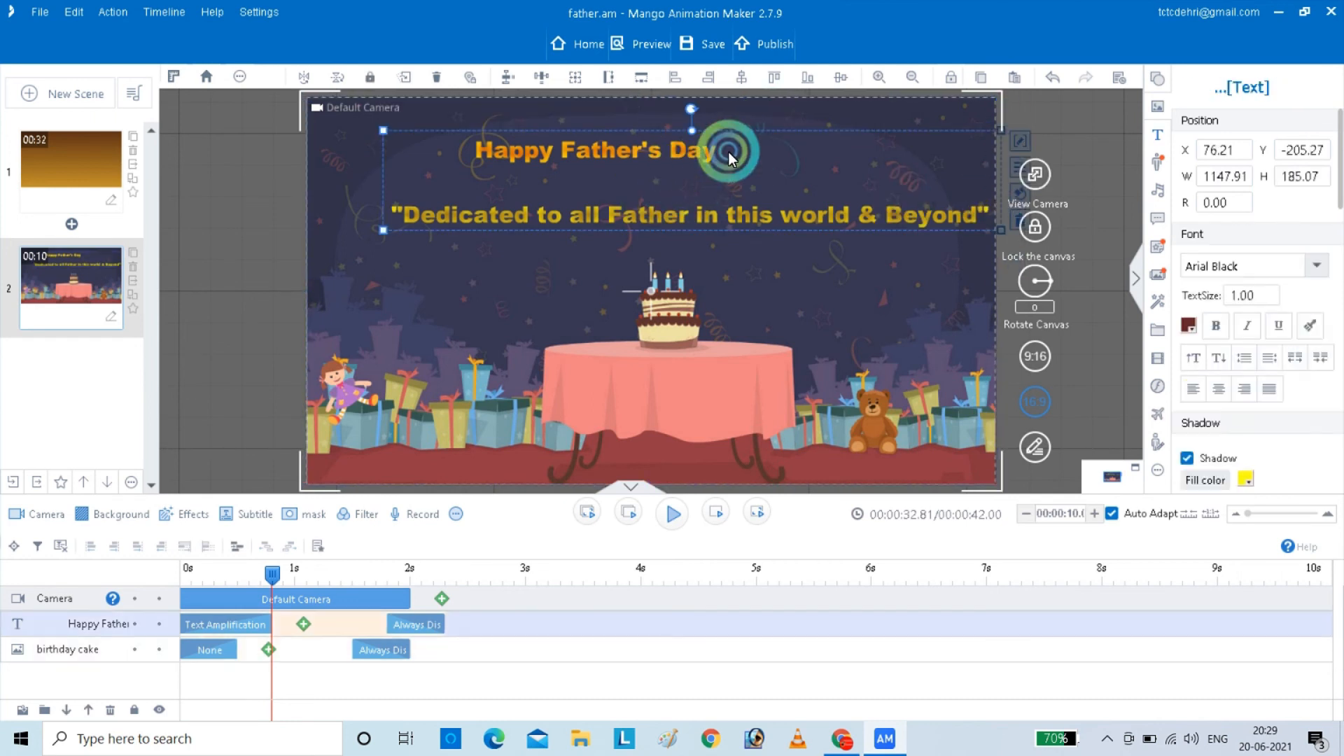
{"action": "left_click_drag", "start_coordinate": [730, 167], "coordinate": [667, 199]}
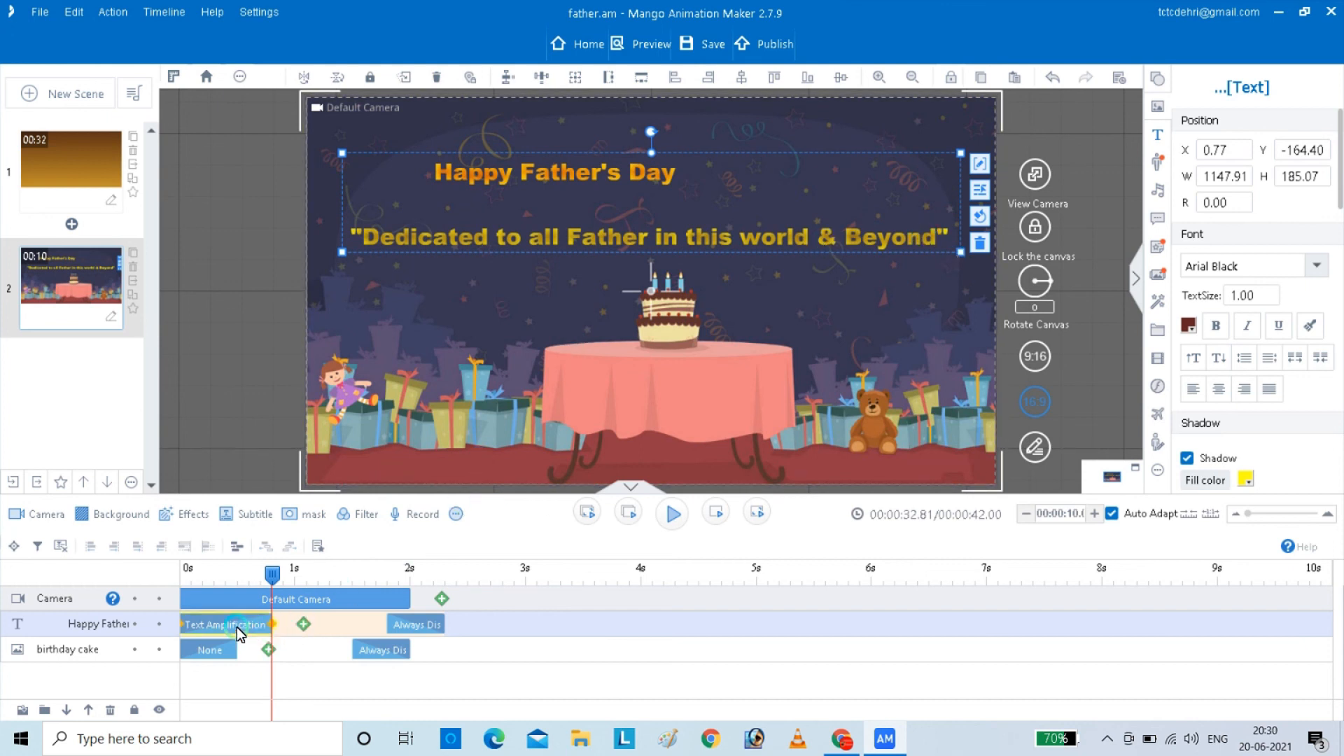
- Play the birthday-cake scene from its start to check the text's entrance animation
{"action": "left_click_drag", "start_coordinate": [272, 574], "coordinate": [165, 572]}
{"action": "left_click", "coordinate": [504, 541]}
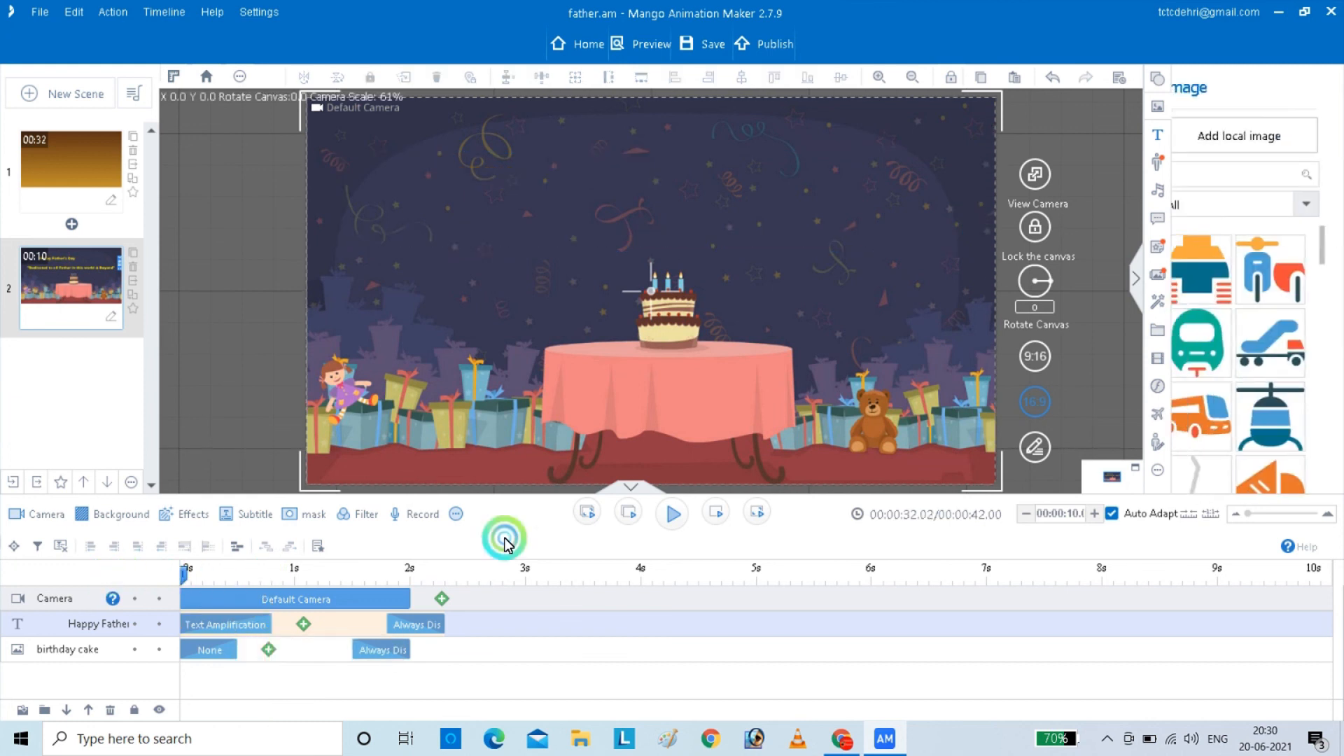
{"action": "left_click", "coordinate": [671, 516]}
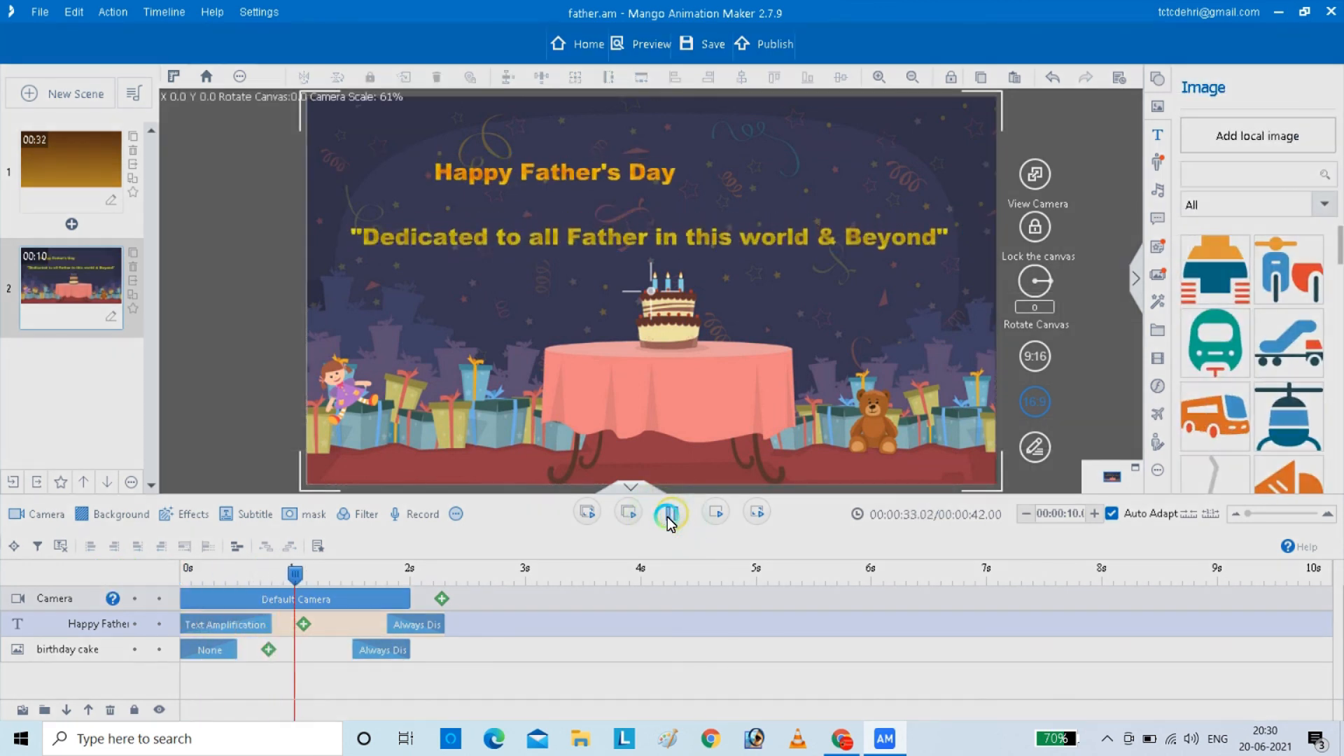
{"action": "left_click", "coordinate": [669, 517]}
- Lengthen the text's entrance effect to about 4.3 seconds and change it to Hand-drawn
{"action": "left_click_drag", "start_coordinate": [273, 624], "coordinate": [669, 619]}
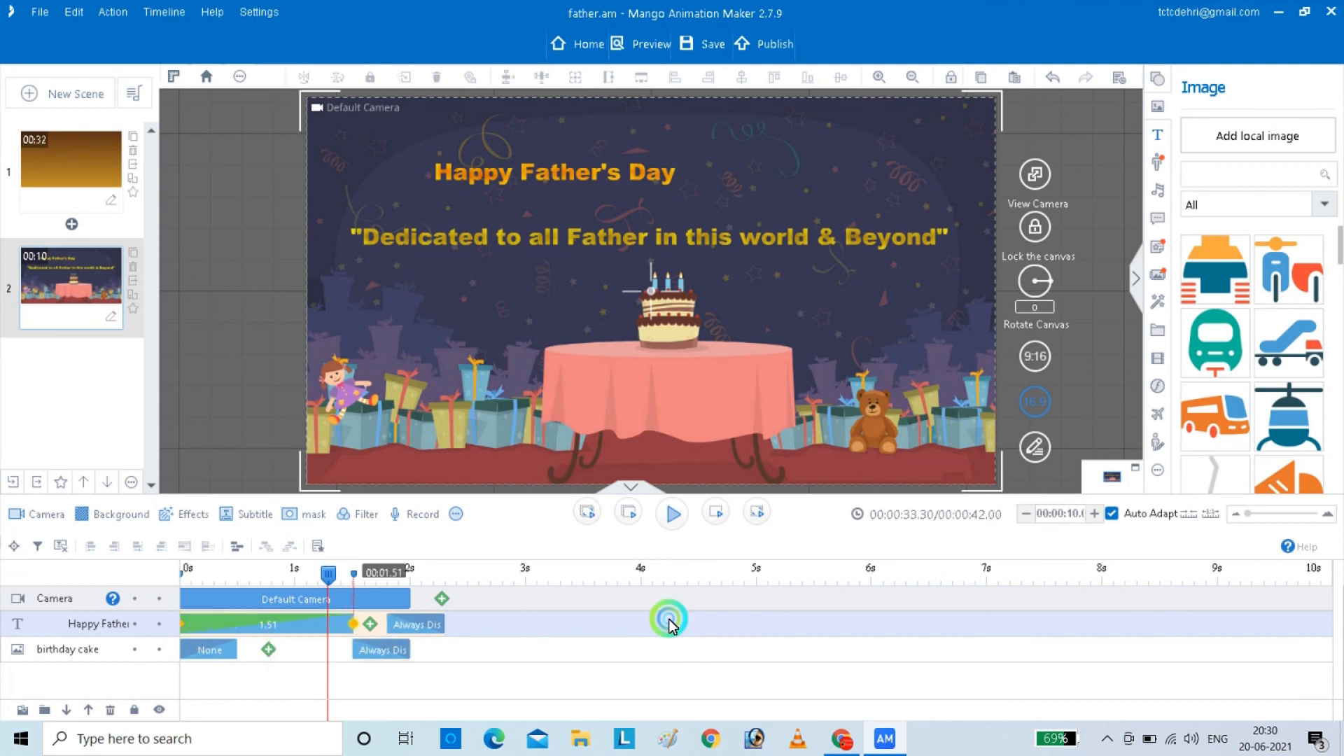
{"action": "double_click", "coordinate": [520, 621]}
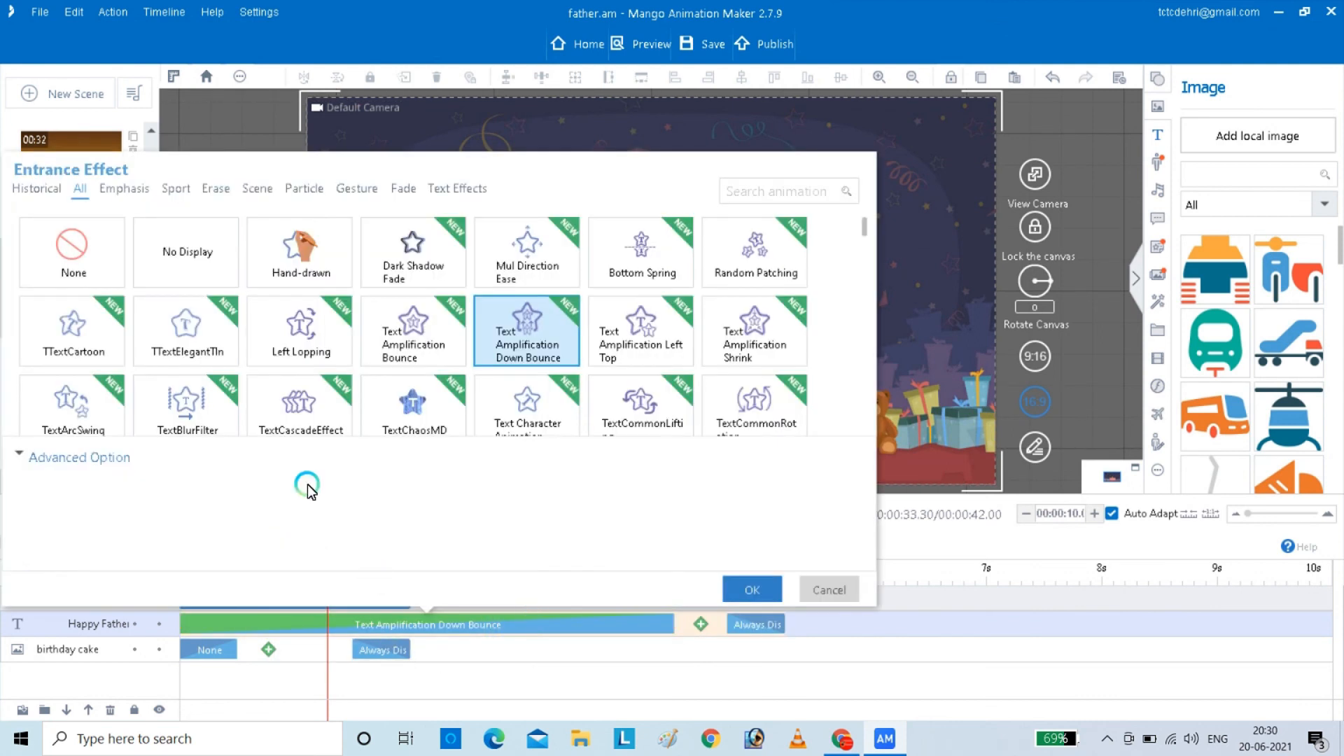
{"action": "left_click", "coordinate": [312, 272]}
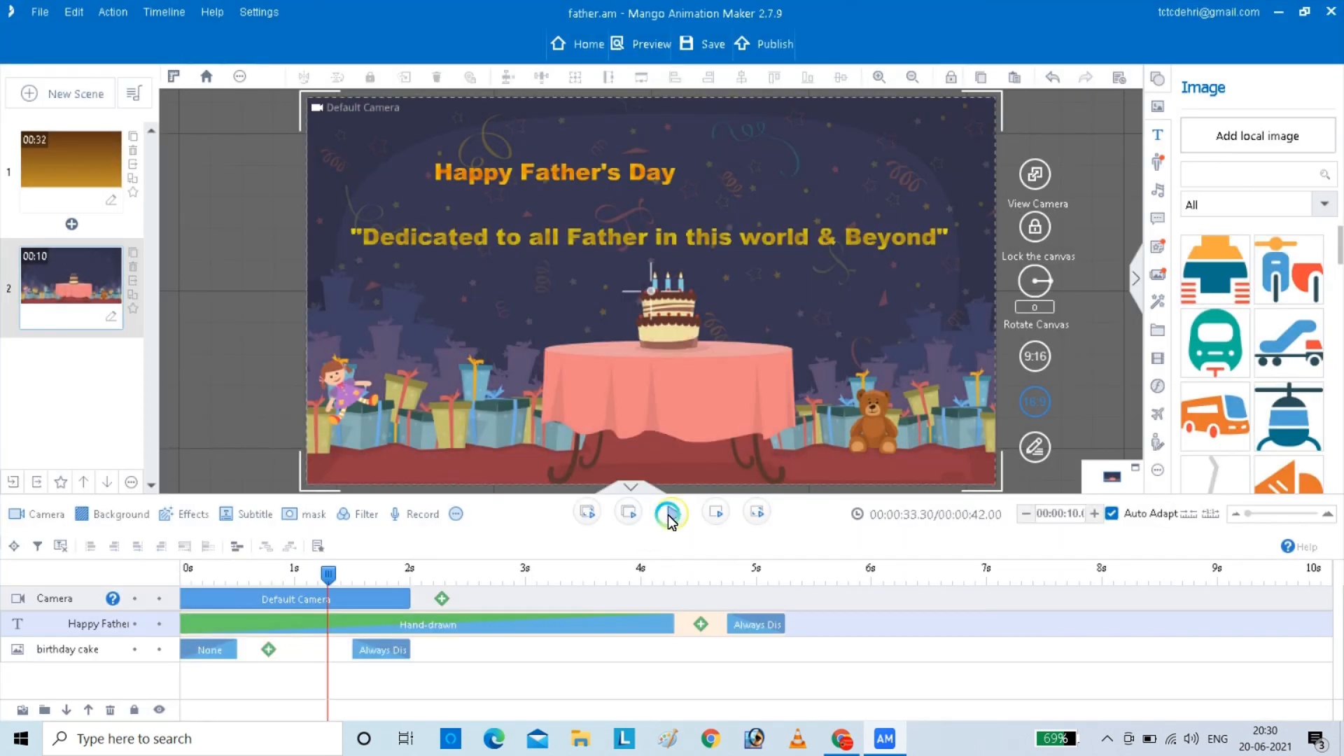
- Play the birthday-cake scene from its start to review the Hand-drawn text entrance
{"action": "left_click_drag", "start_coordinate": [326, 573], "coordinate": [65, 607]}
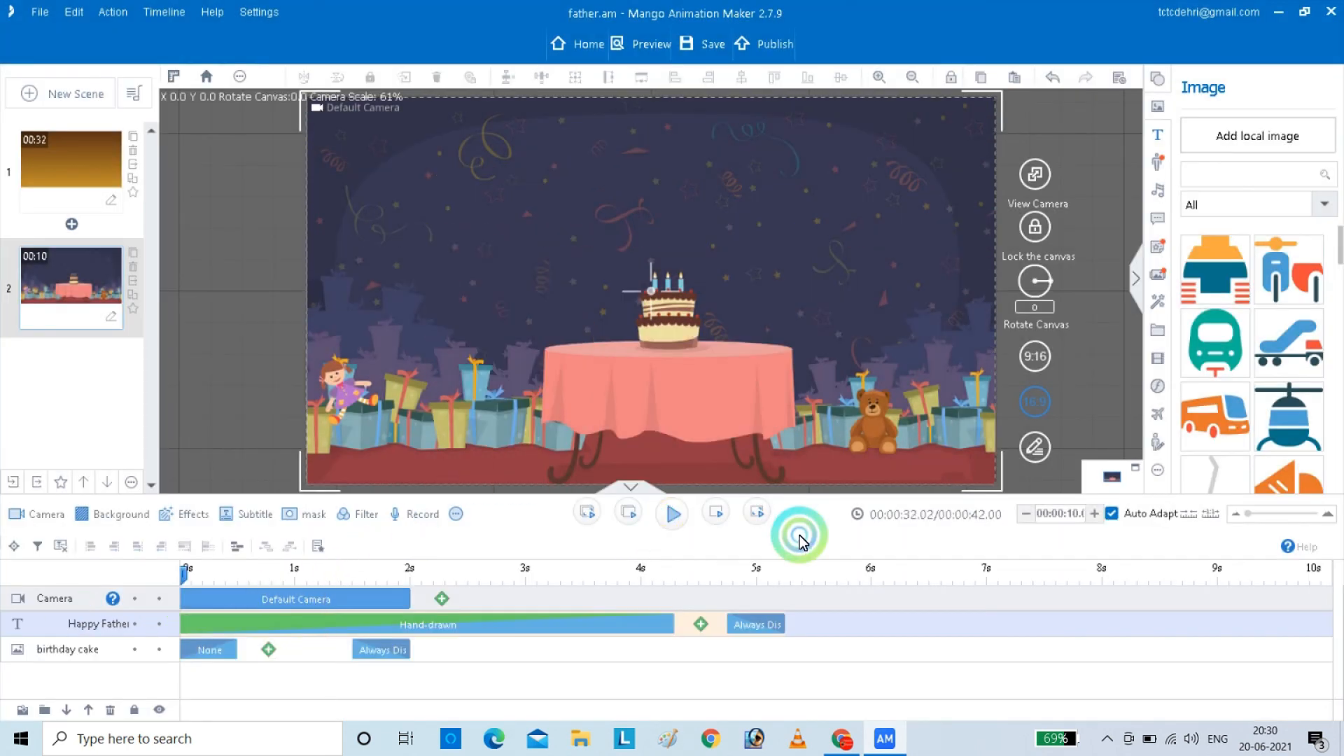
{"action": "left_click", "coordinate": [671, 518]}
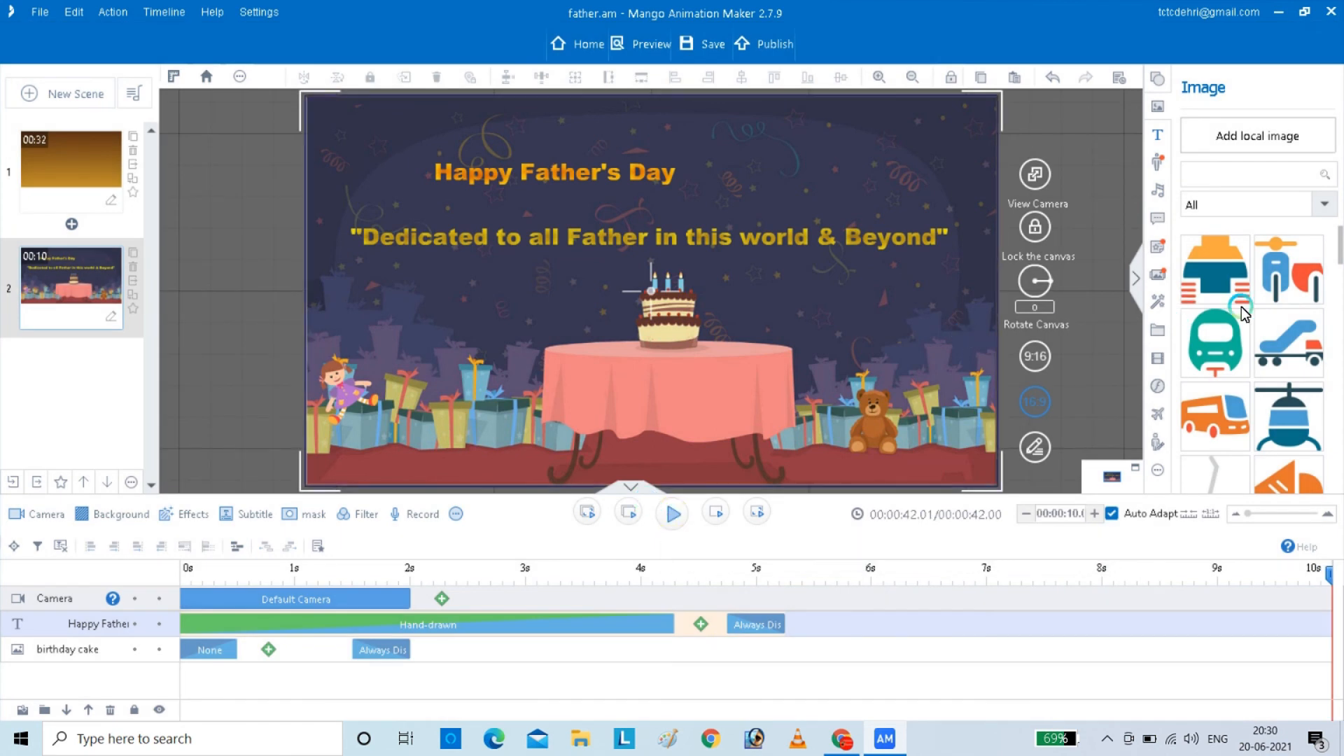
- Start publishing the project as a video and select the New-Project.mp4 file name in the save path for replacement
{"action": "left_click", "coordinate": [780, 45]}
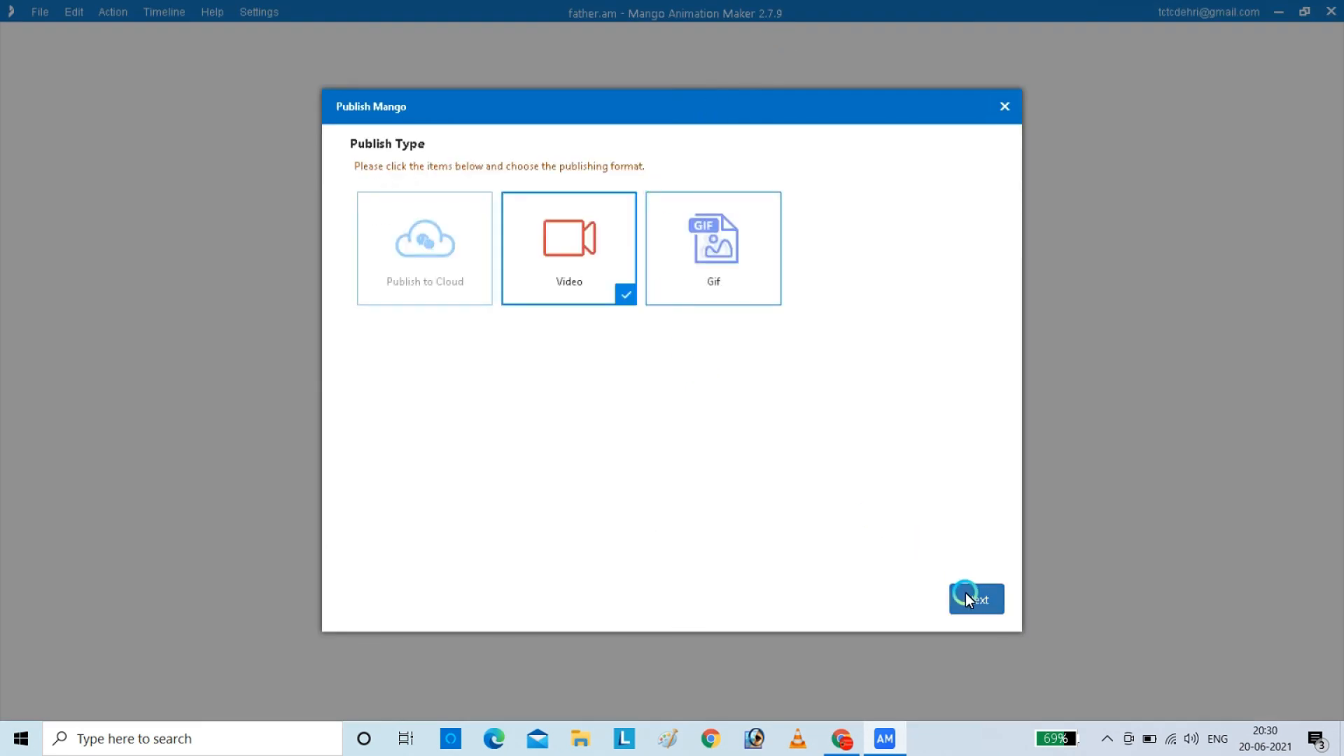
{"action": "left_click", "coordinate": [966, 597]}
{"action": "left_click", "coordinate": [812, 229]}
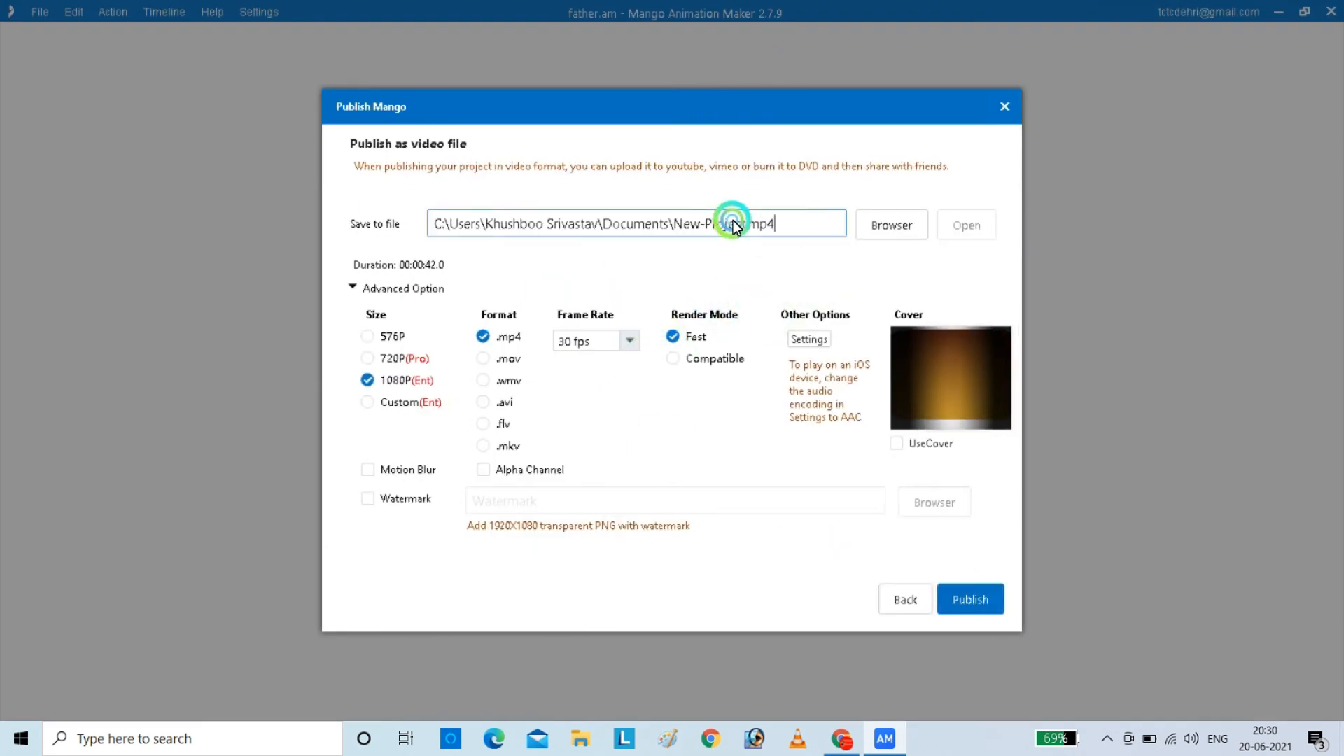
{"action": "left_click_drag", "start_coordinate": [733, 224], "coordinate": [675, 249]}
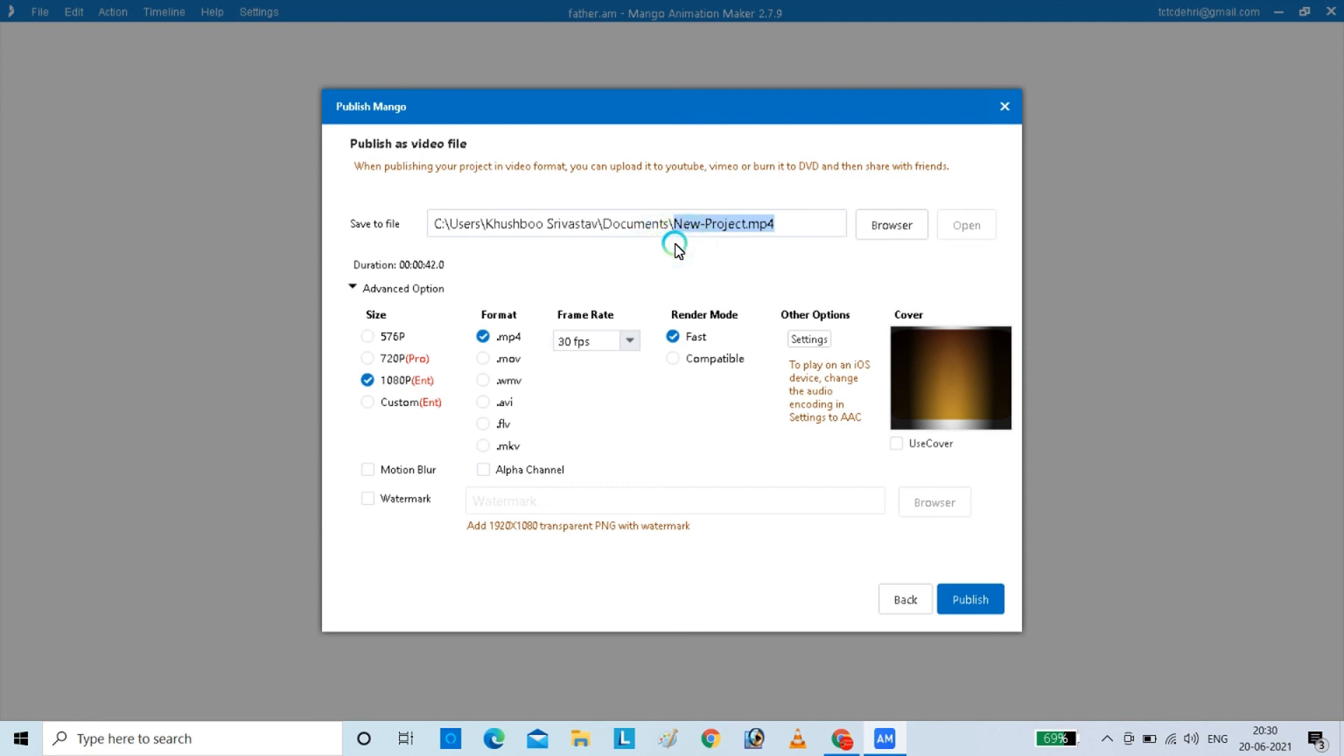